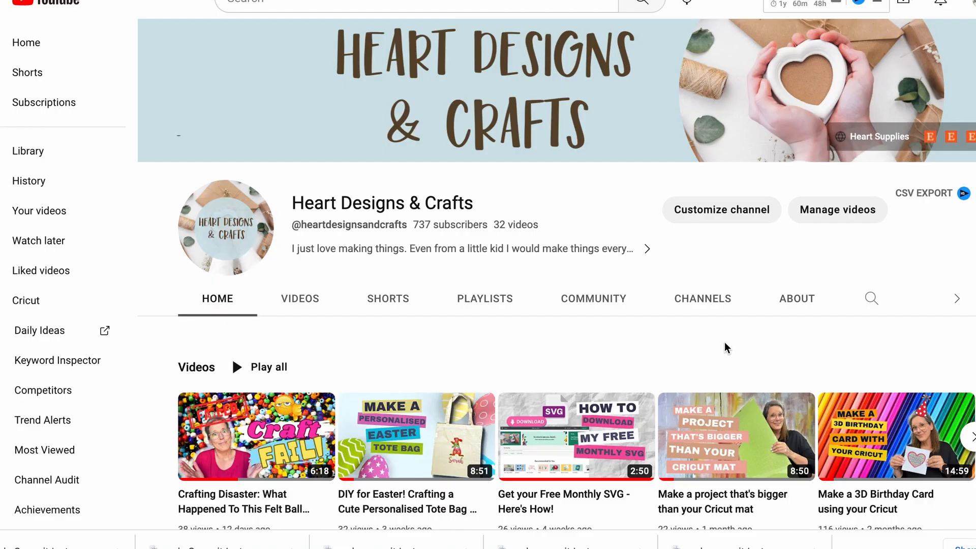
- Open the channel video "Get your Free Monthly SVG - Here's How!"
click(576, 437)
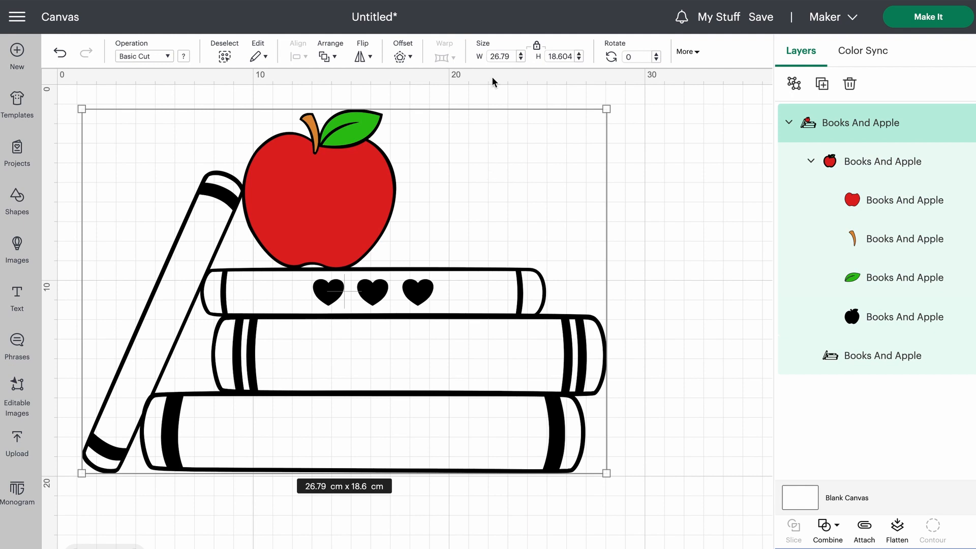
- Try resizing the whole Books And Apple design to a width of 25 cm
click(495, 56)
text(25)
key(Tab)
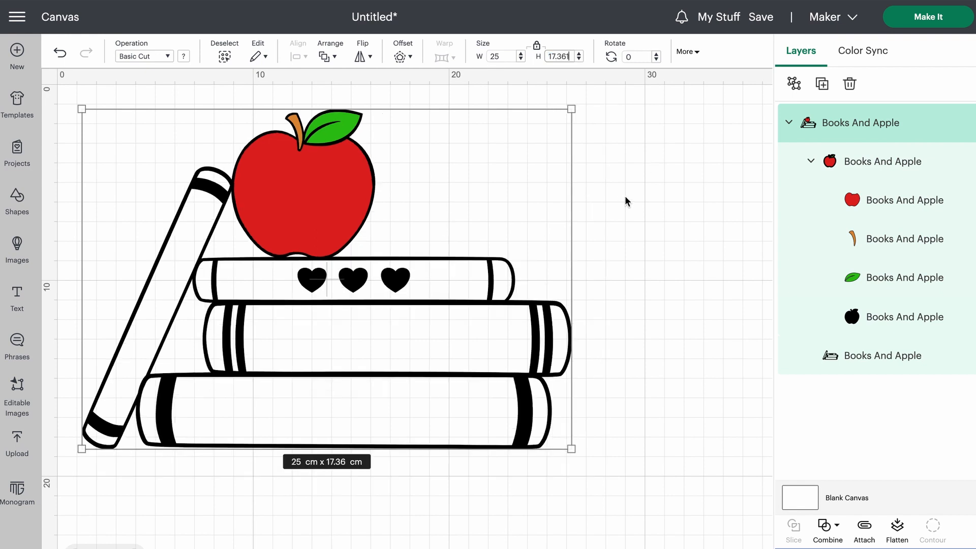
key(Tab)
key(ctrl+z)
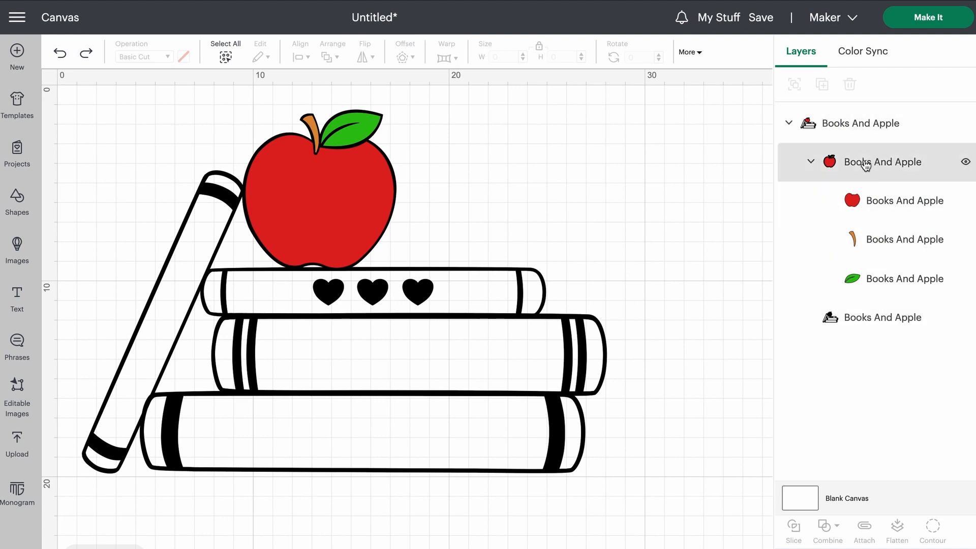
- Ungroup the outer Books And Apple group to separate the black outline layer from the coloured apple pieces
click(836, 124)
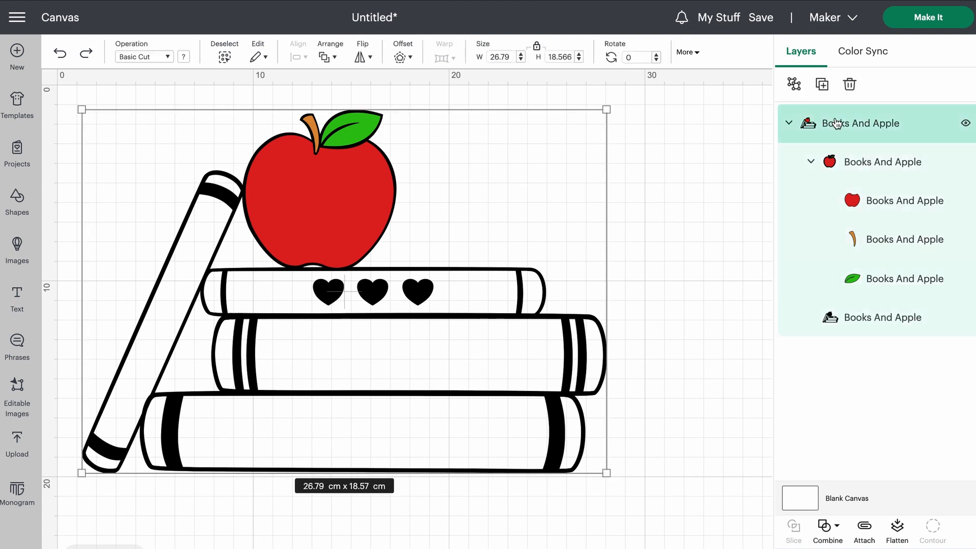
click(794, 84)
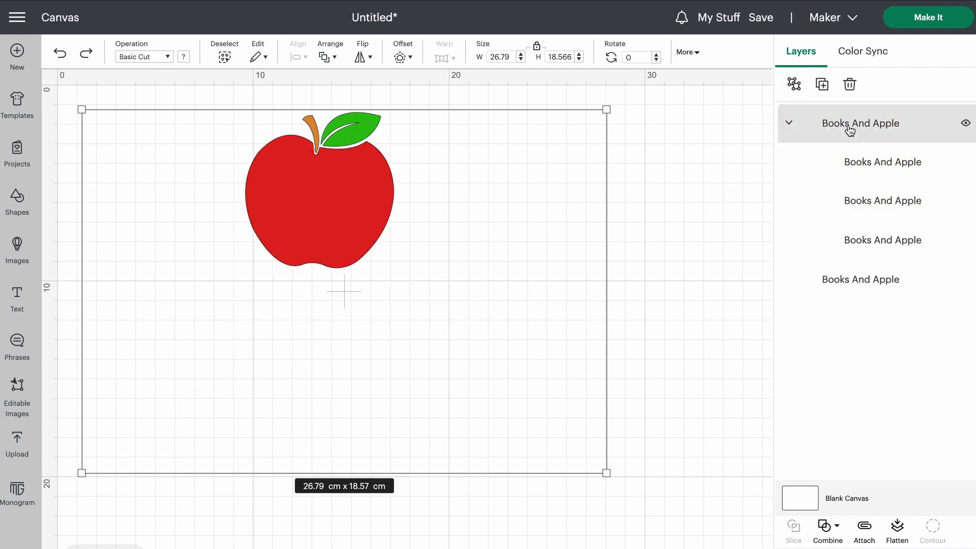
click(674, 191)
drag(424, 300, 420, 383)
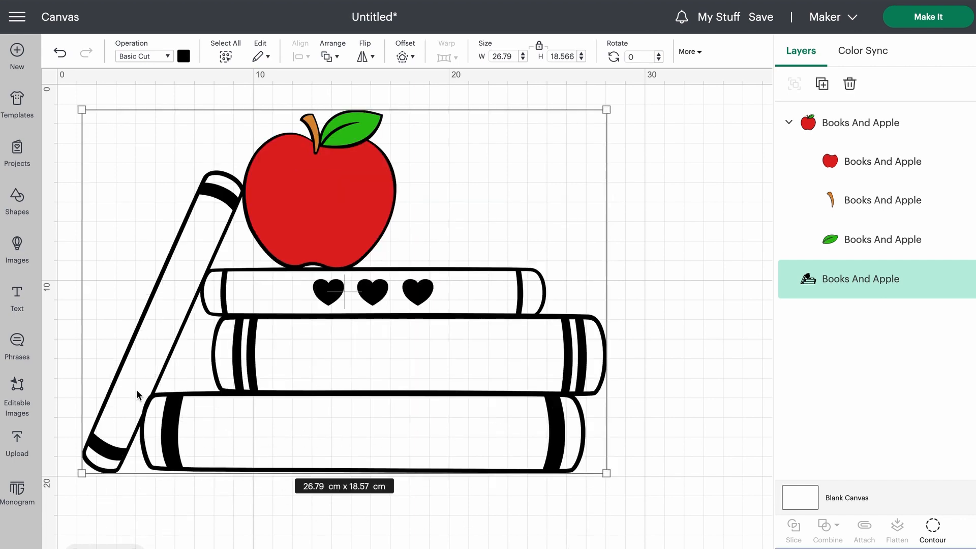
click(671, 222)
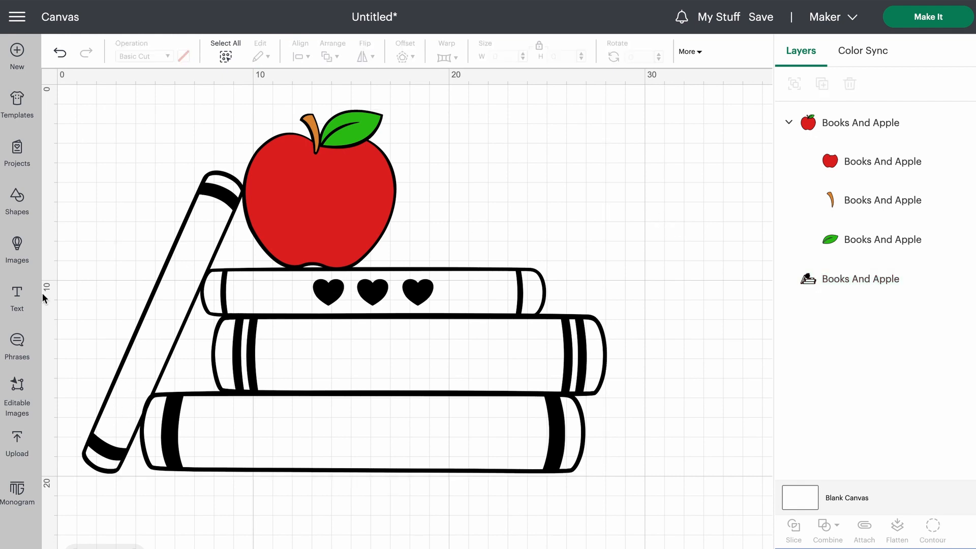
- Add a text box below the books and apply the system font Bernard to it
click(17, 299)
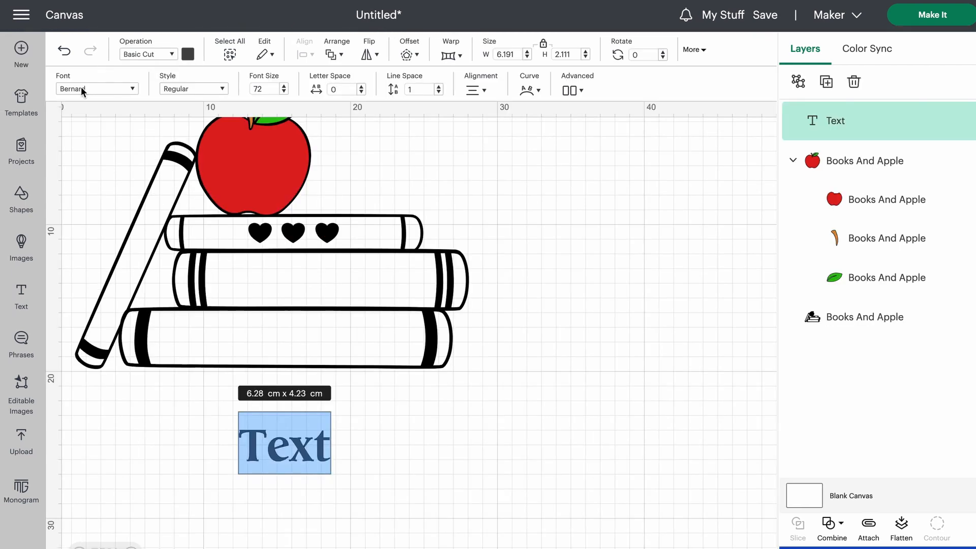
click(77, 87)
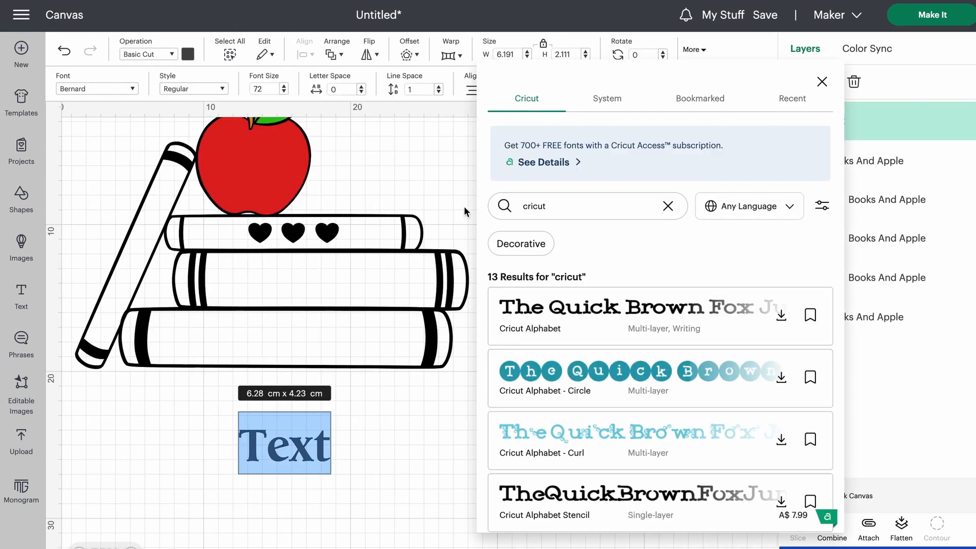
click(608, 100)
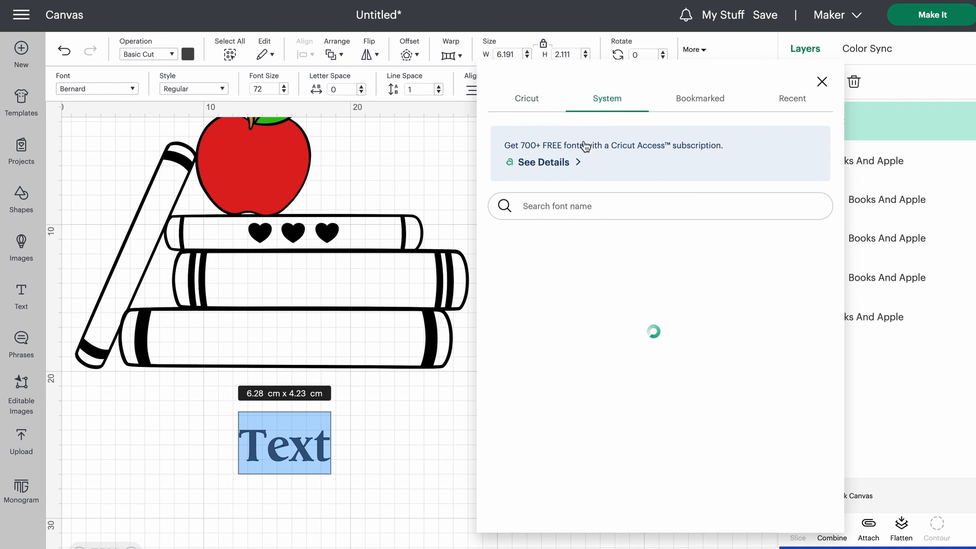
click(547, 205)
text(bernard)
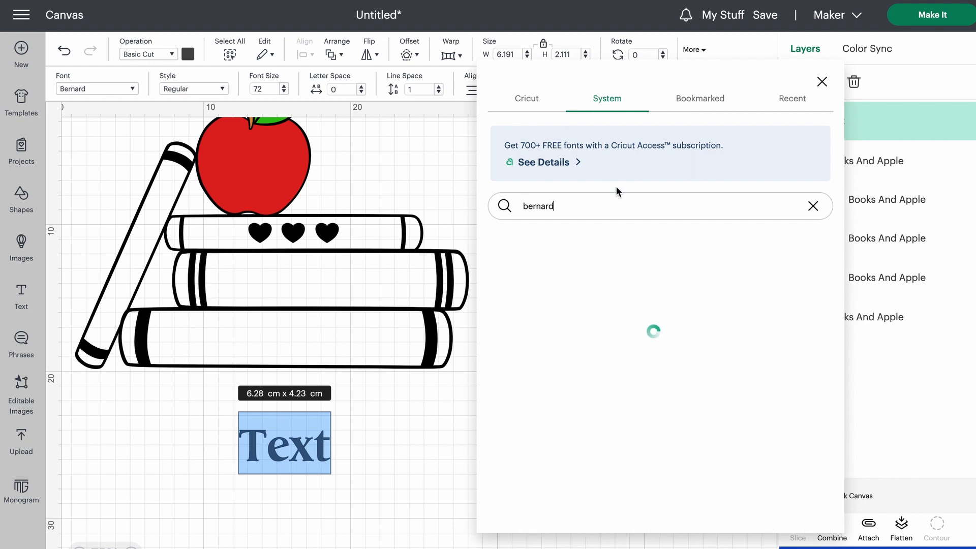
click(585, 284)
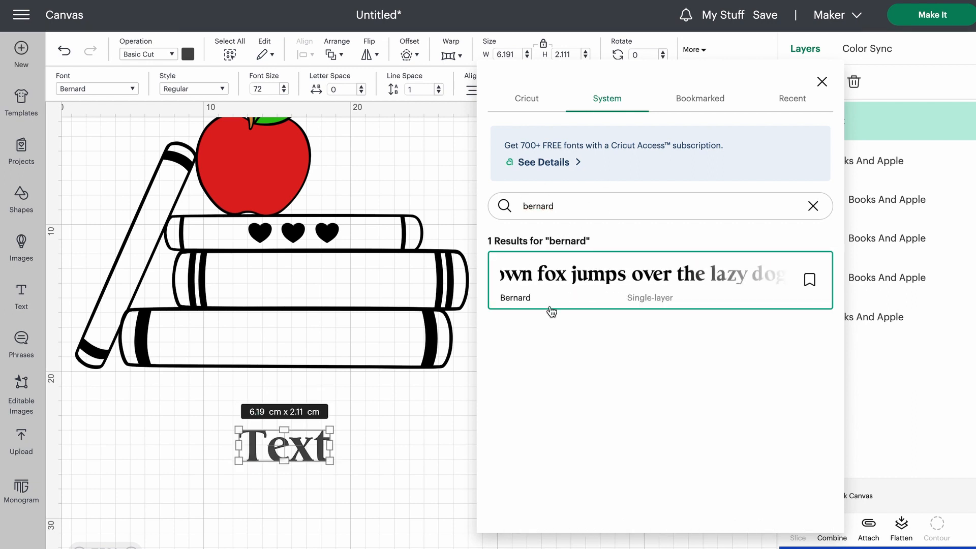
click(398, 455)
- Replace the placeholder text with the child's first name in possessive form followed by "Books"
double_click(286, 451)
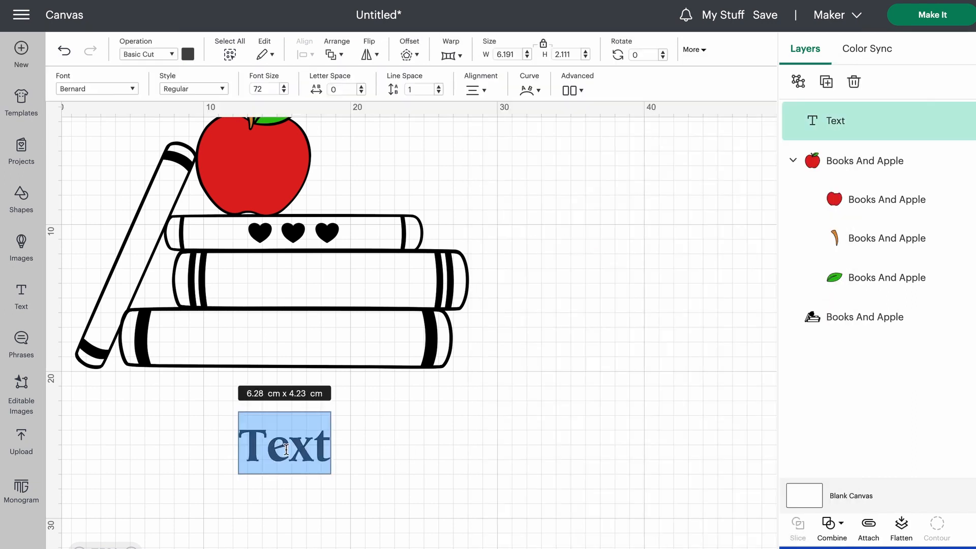
click(291, 507)
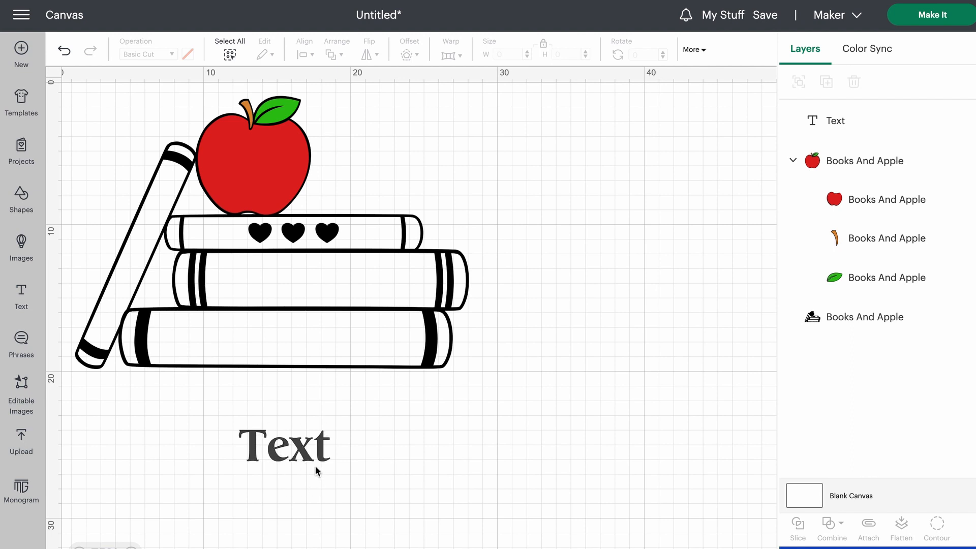
click(290, 447)
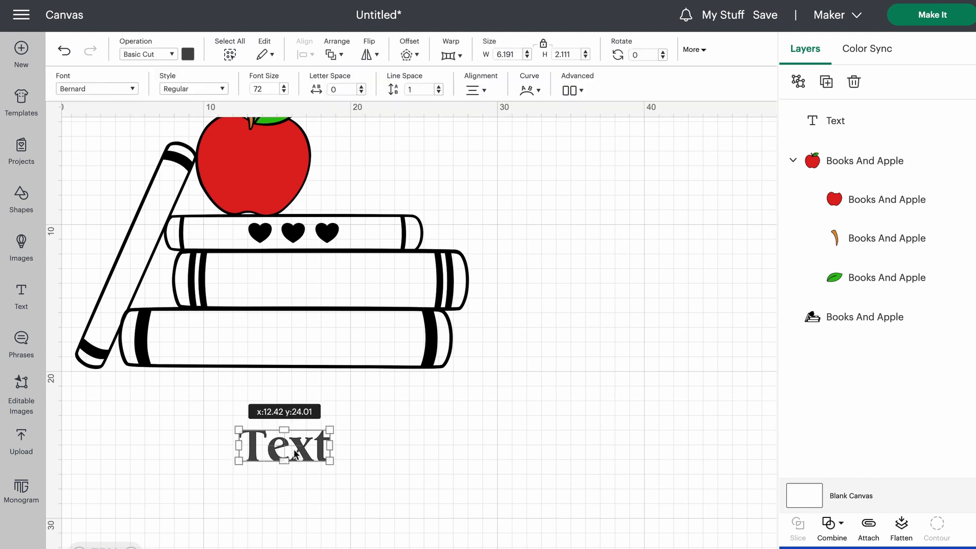
double_click(294, 443)
click(296, 438)
double_click(296, 439)
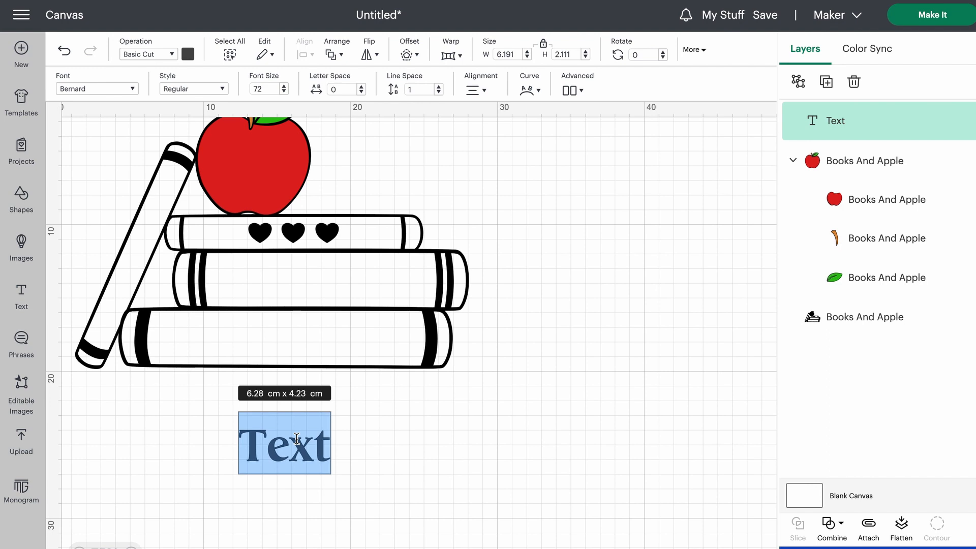
text(Jason's)
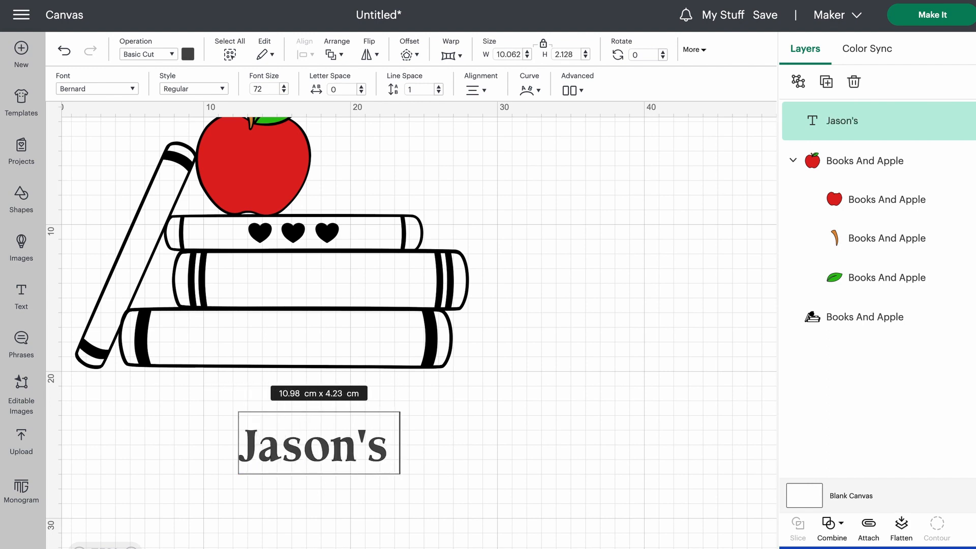
text( Book)
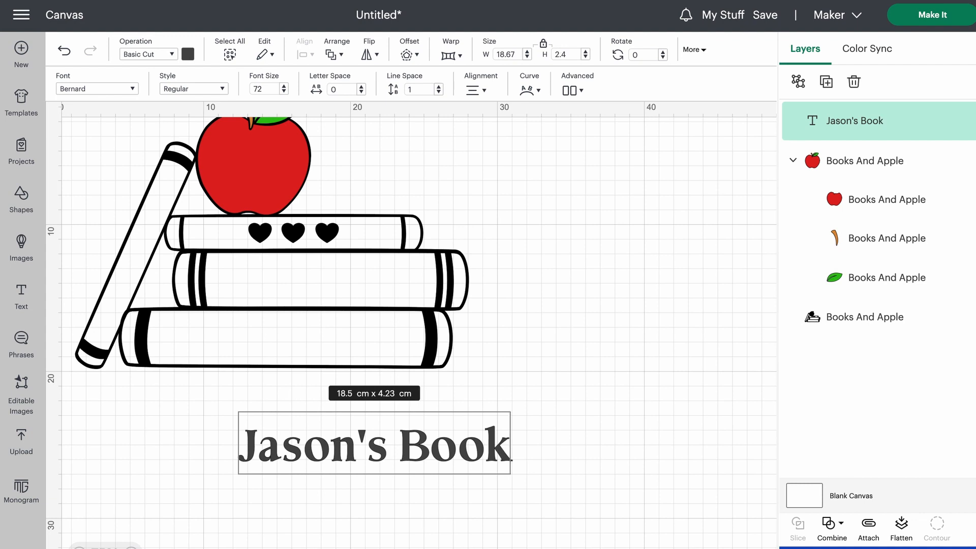
text(s)
click(501, 322)
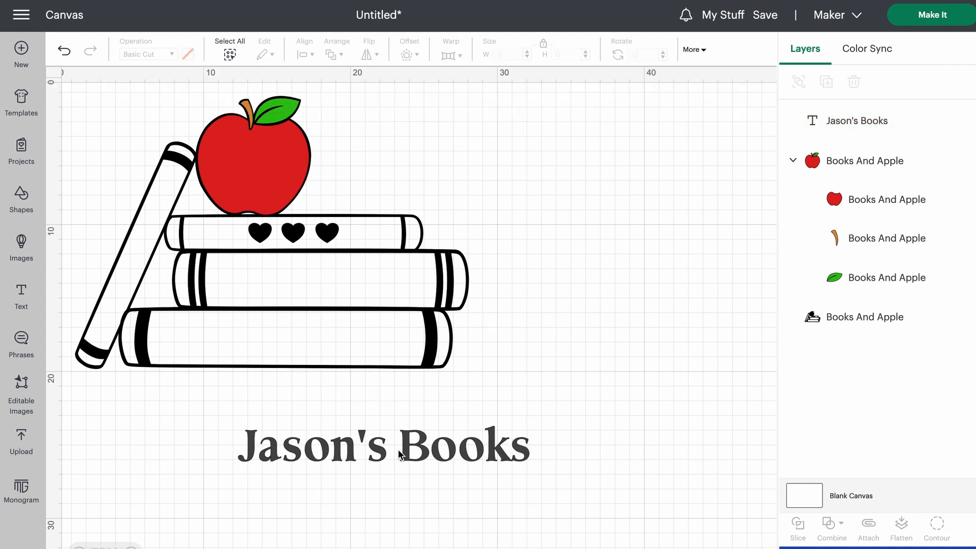
- Scale the text to about 17.65 cm wide and place it on the lowest book's spine between the black bands
drag(425, 447, 332, 341)
drag(444, 319, 408, 326)
click(299, 442)
drag(323, 358, 322, 343)
click(302, 417)
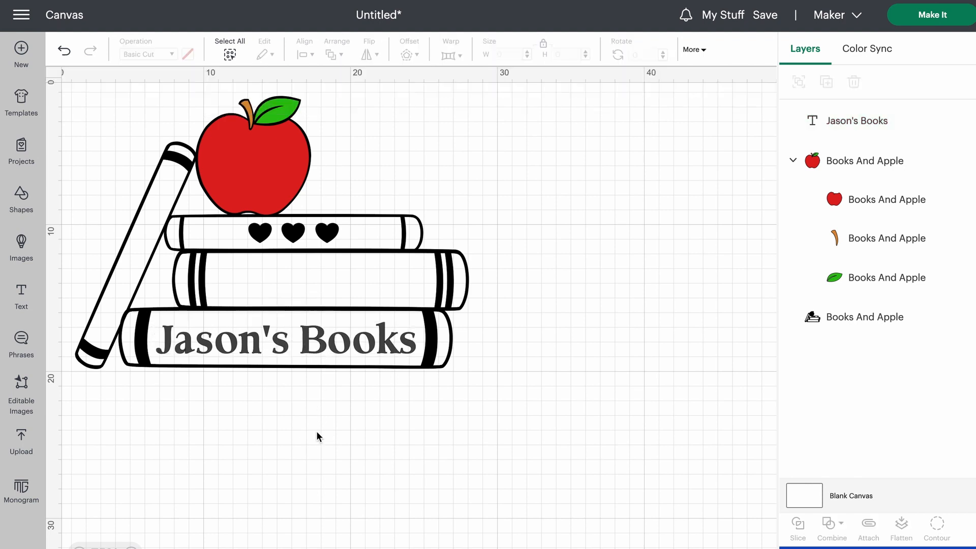
- Recolour the text on the lowest book from the basic palette to indigo blue
click(367, 347)
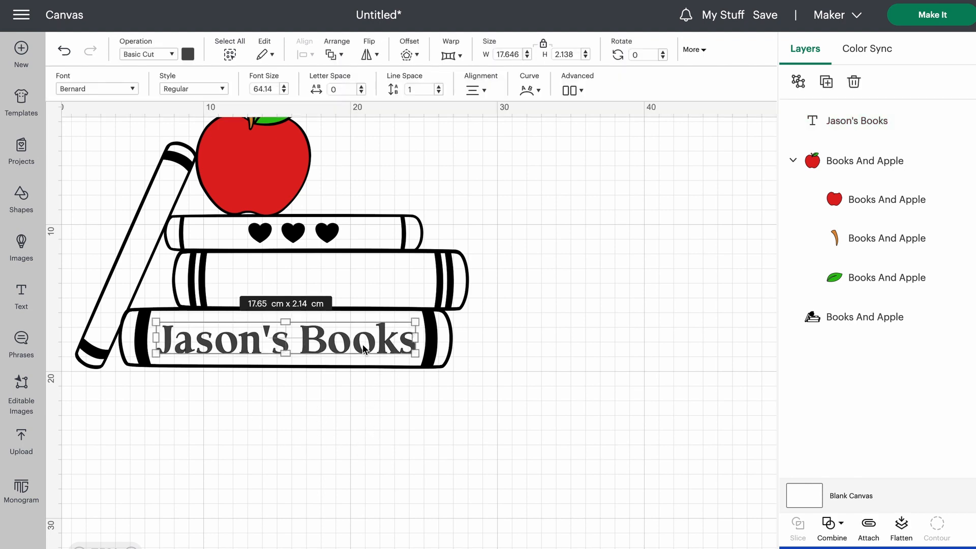
click(189, 57)
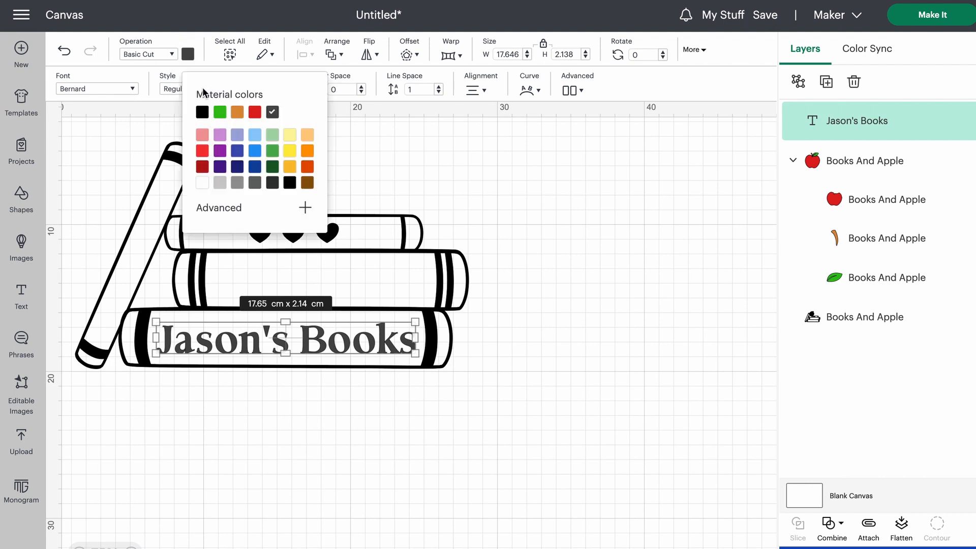
click(238, 151)
click(580, 242)
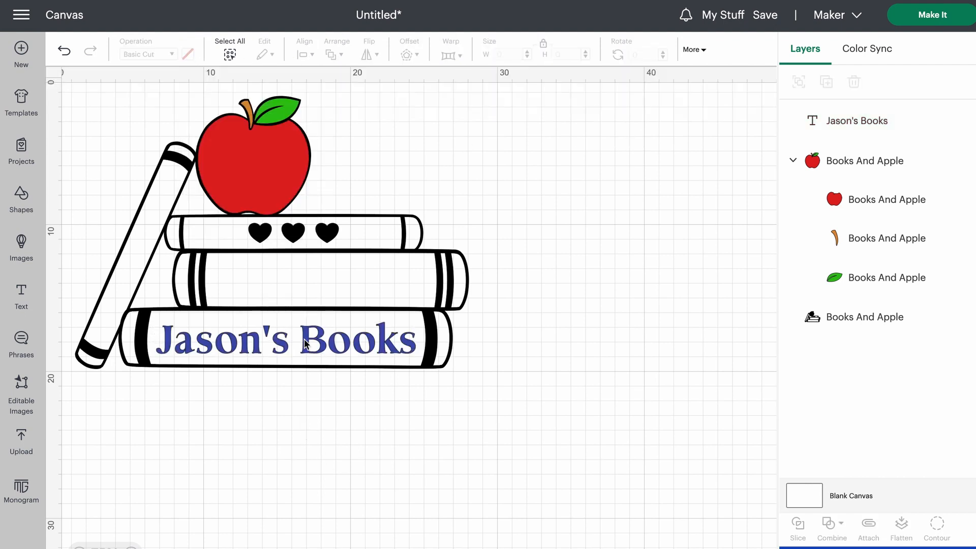
- Duplicate the blue text and place the copy in the empty area below the stack of books
click(321, 346)
click(255, 423)
click(277, 347)
key(ctrl+c)
key(ctrl+v)
drag(334, 151, 398, 444)
- Change the word "Books" in the copied text to "Adventures"
double_click(350, 465)
double_click(352, 465)
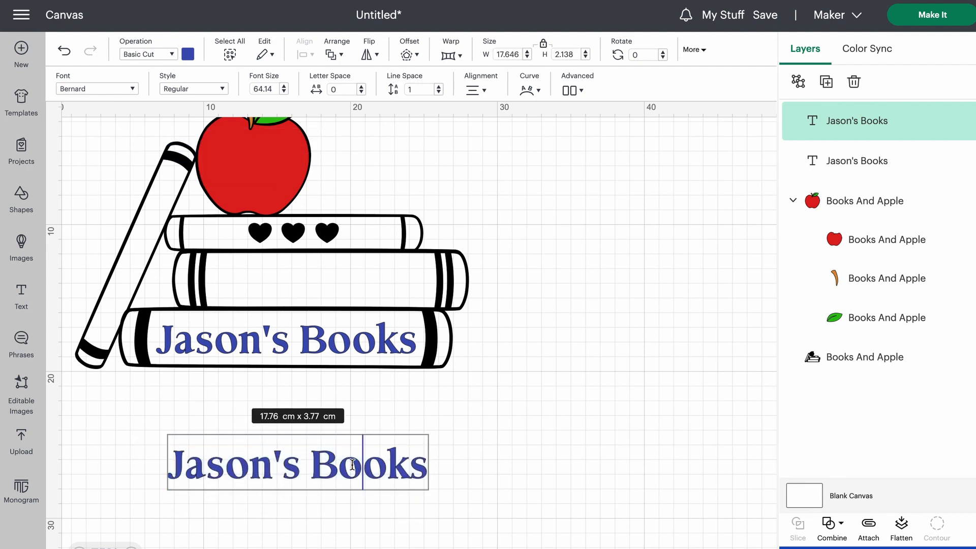
text(Ad)
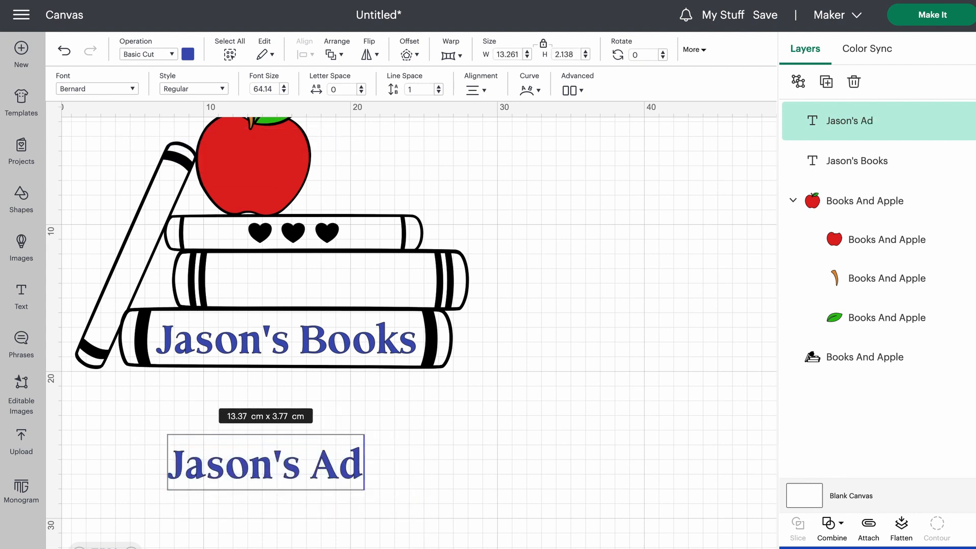
text(ventures)
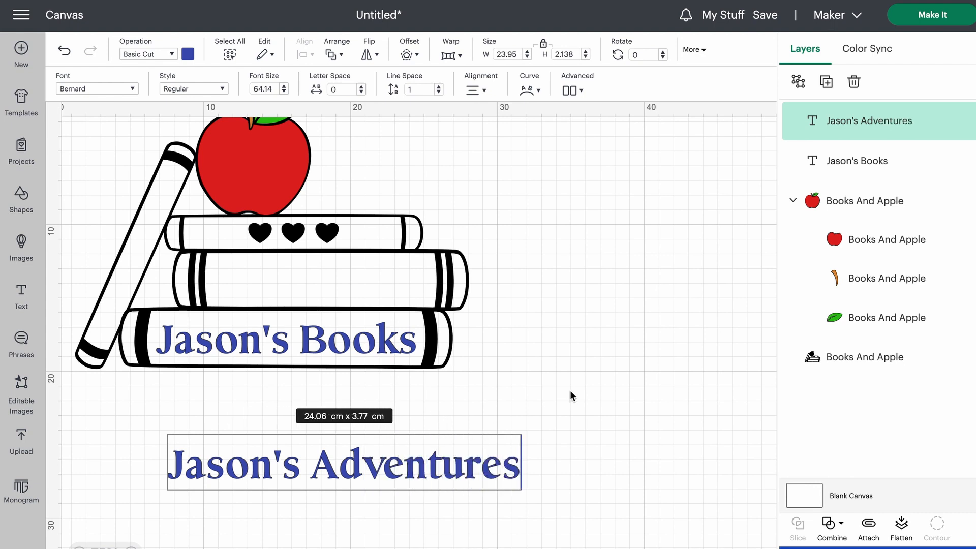
key(Escape)
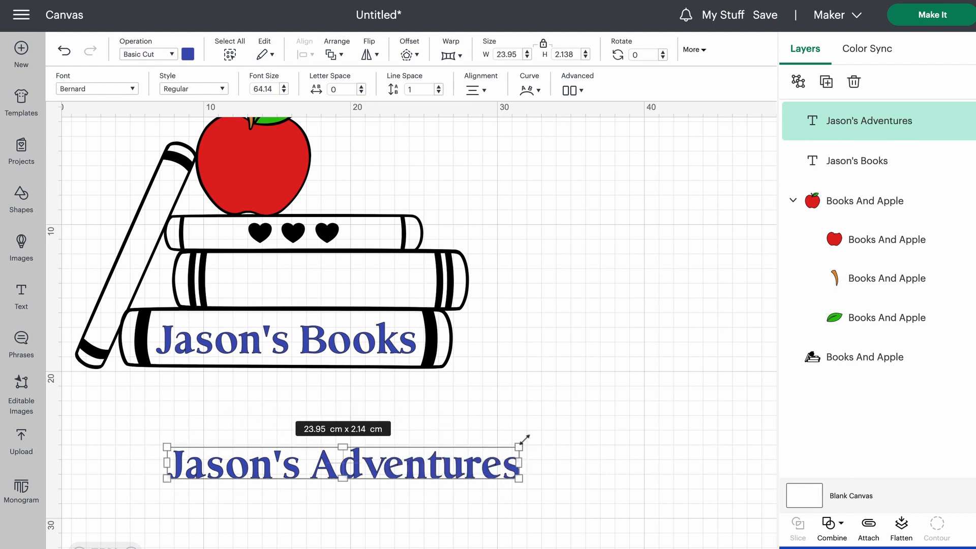
- Scale the "Adventures" text down to about 18.15 cm wide and rotate it to about 311°
drag(518, 446, 392, 453)
click(516, 460)
click(508, 438)
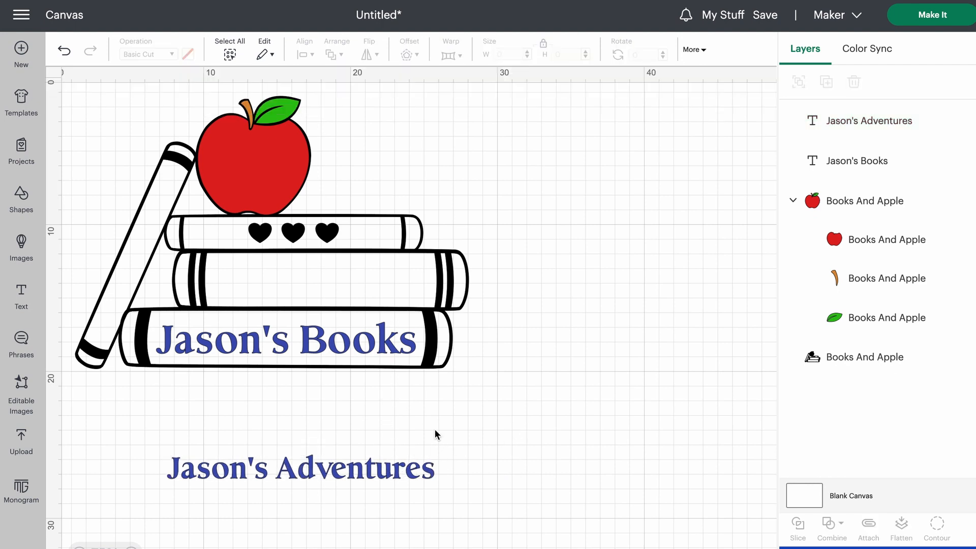
click(413, 471)
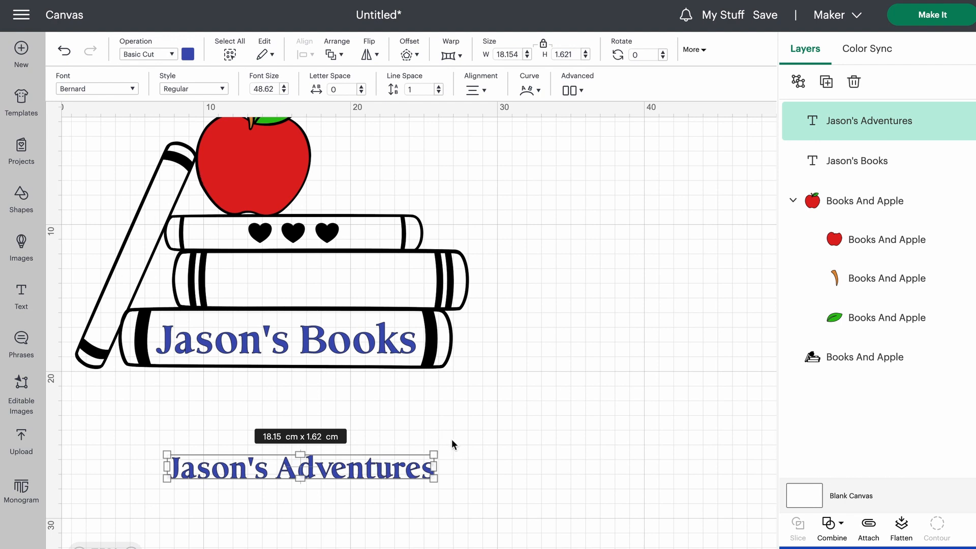
drag(449, 439, 384, 362)
click(407, 442)
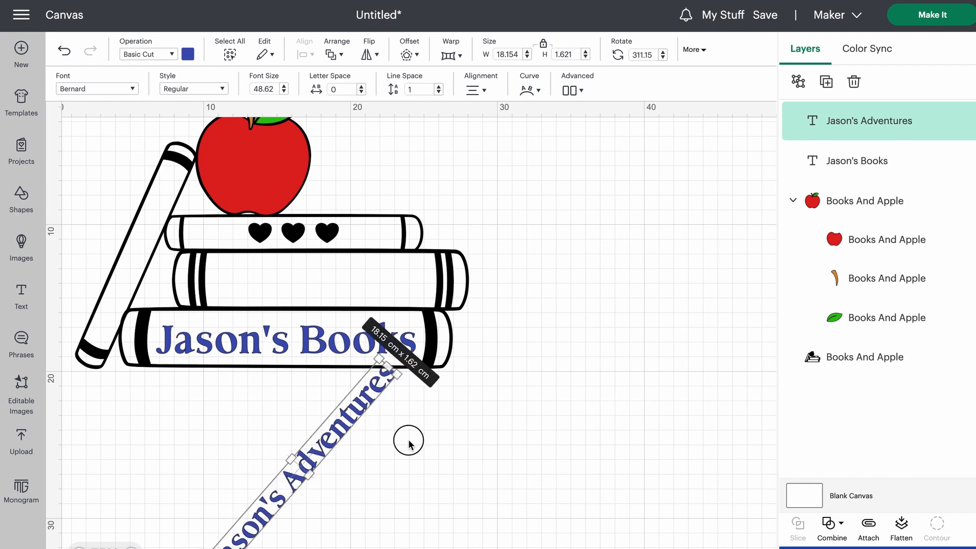
- Move the slanted "Adventures" text to the empty canvas beside the books and rotate it further to about 300°
click(304, 474)
drag(304, 473, 483, 411)
click(483, 411)
key(ctrl+z)
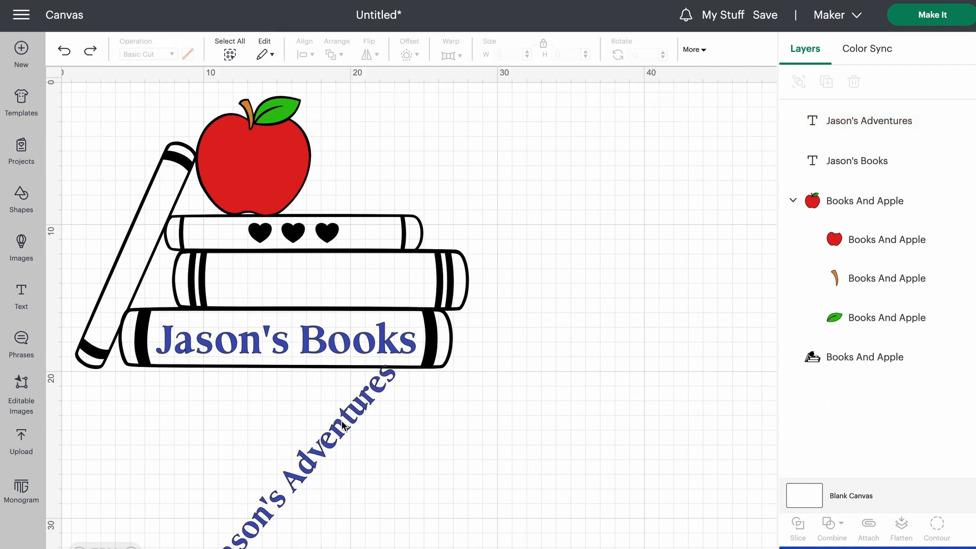
click(334, 444)
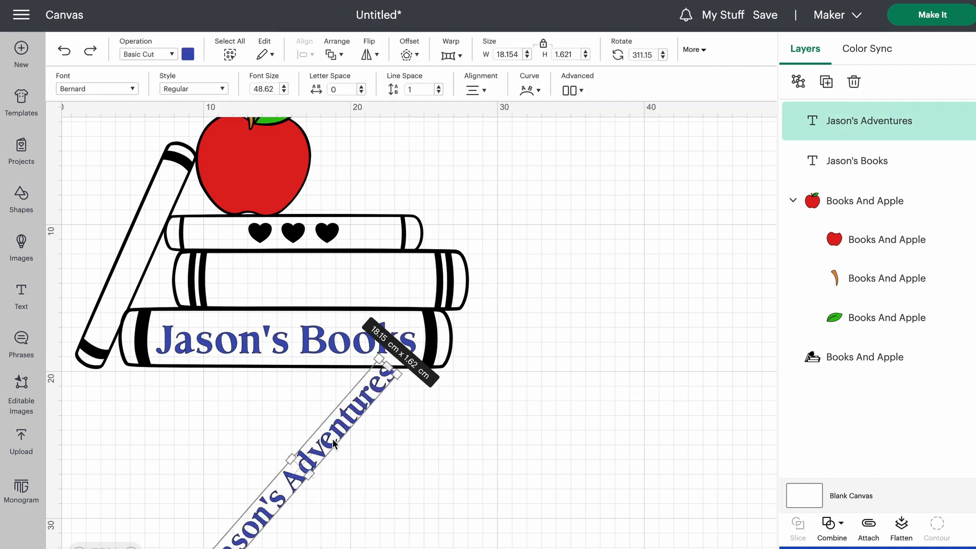
drag(328, 437, 557, 319)
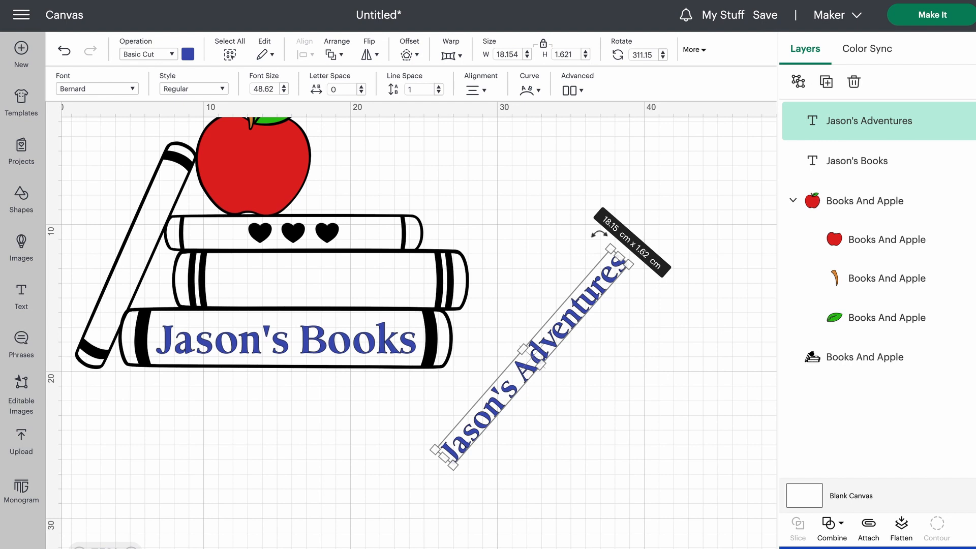
drag(599, 233, 579, 231)
click(661, 313)
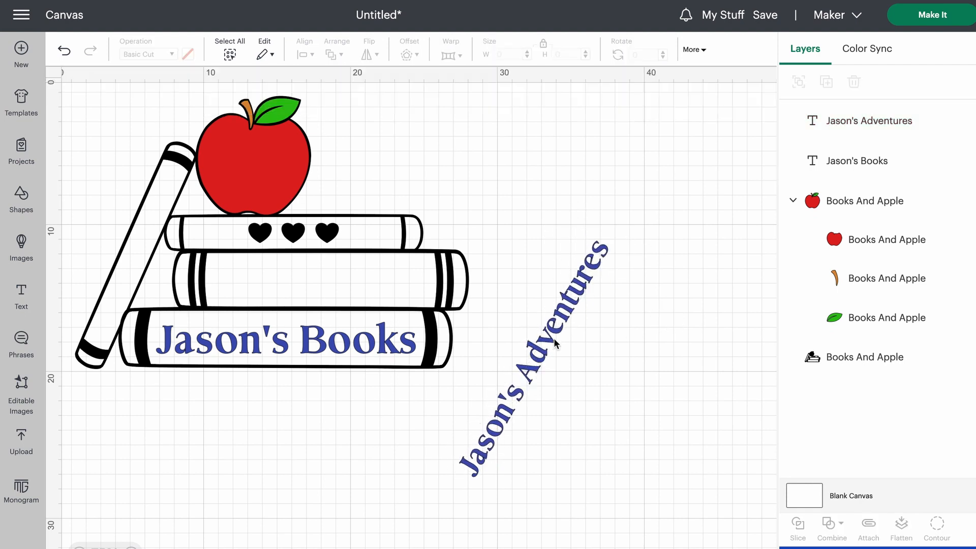
- Move the slanted "Adventures" text onto the leaning book and scale it down to about 14.7 cm wide
drag(547, 346, 222, 276)
drag(229, 266, 155, 234)
drag(186, 119, 184, 191)
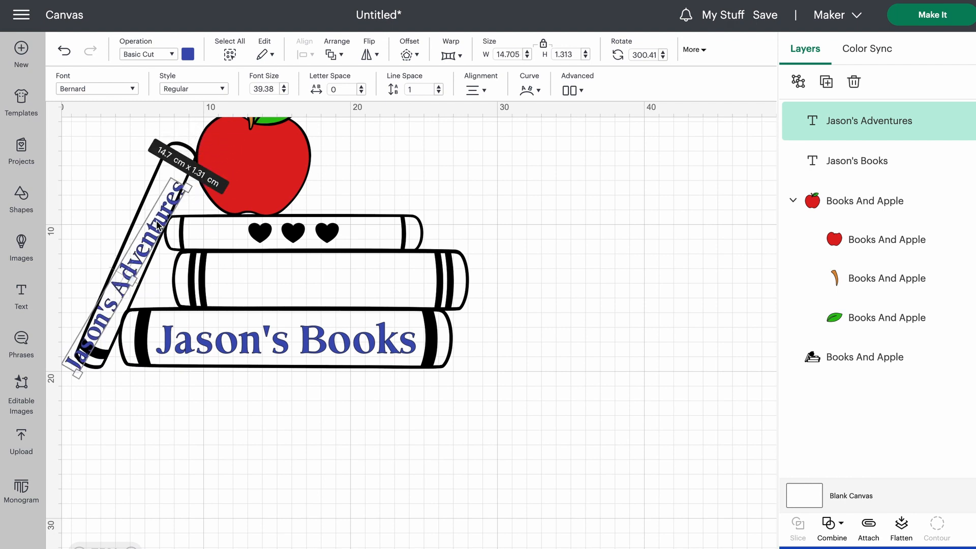
drag(158, 223, 160, 205)
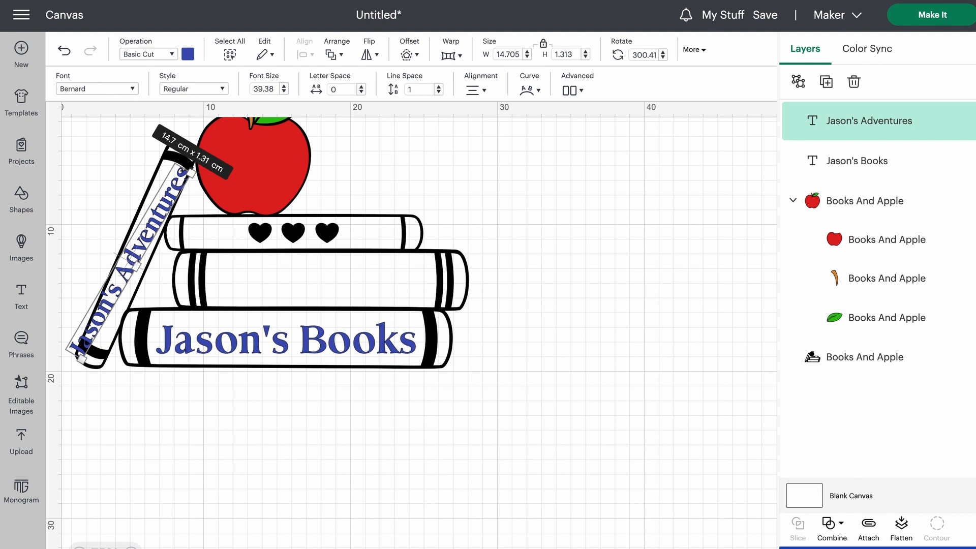
- Rotate the "Adventures" text to about 293.6° and scale it to about 12.38 cm wide so it fits inside the leaning book's spine
drag(200, 178, 196, 170)
drag(143, 229, 149, 230)
drag(188, 170, 170, 189)
drag(144, 231, 150, 214)
drag(189, 176, 192, 175)
click(85, 179)
click(164, 370)
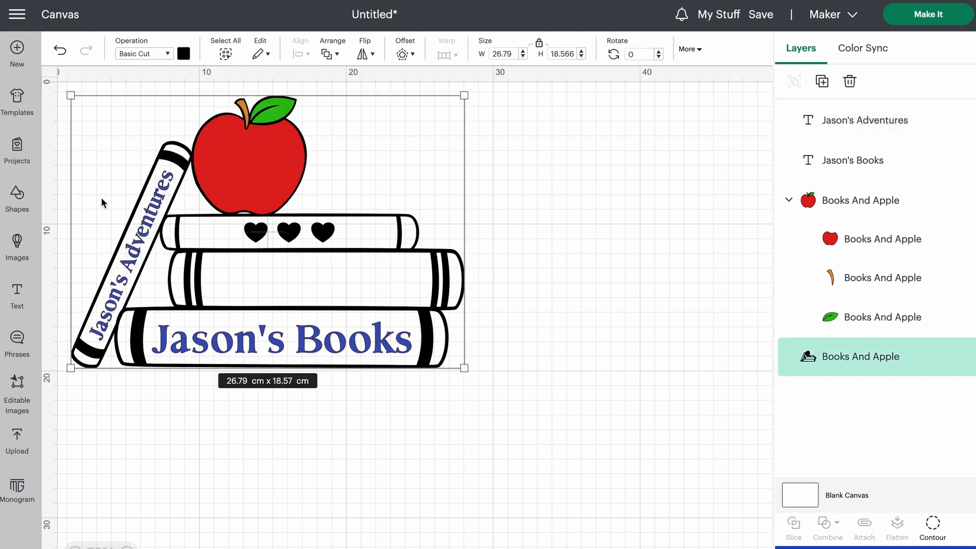
click(126, 281)
click(124, 454)
click(102, 324)
click(859, 132)
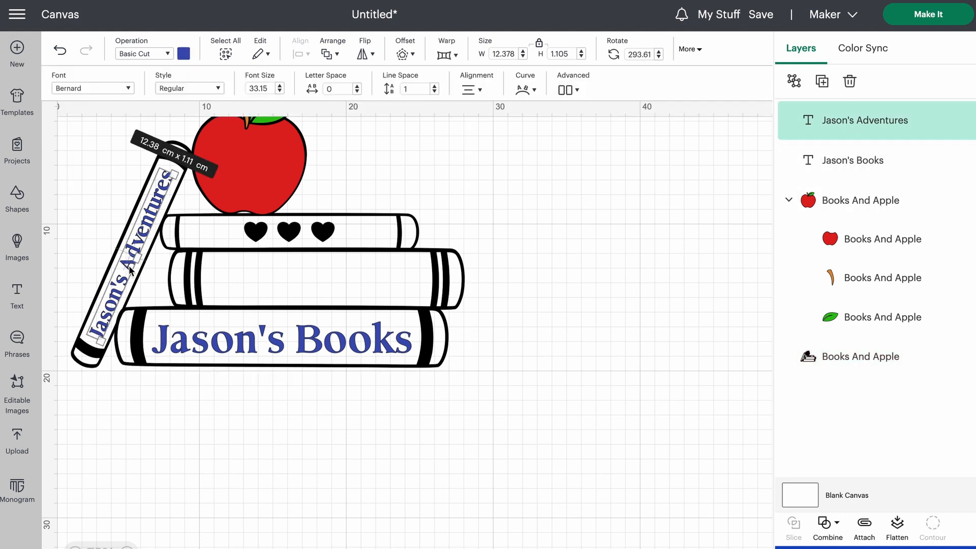
drag(124, 261, 124, 261)
click(114, 352)
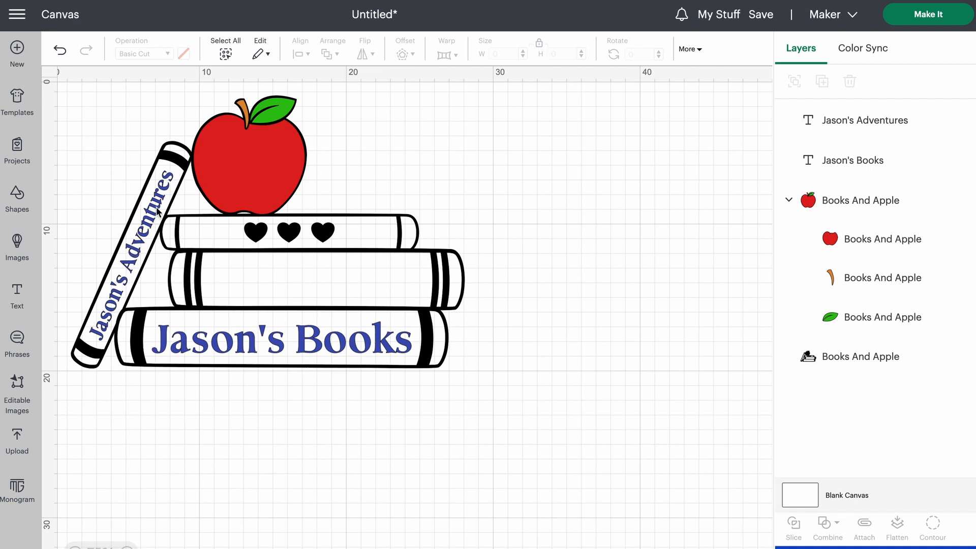
click(115, 295)
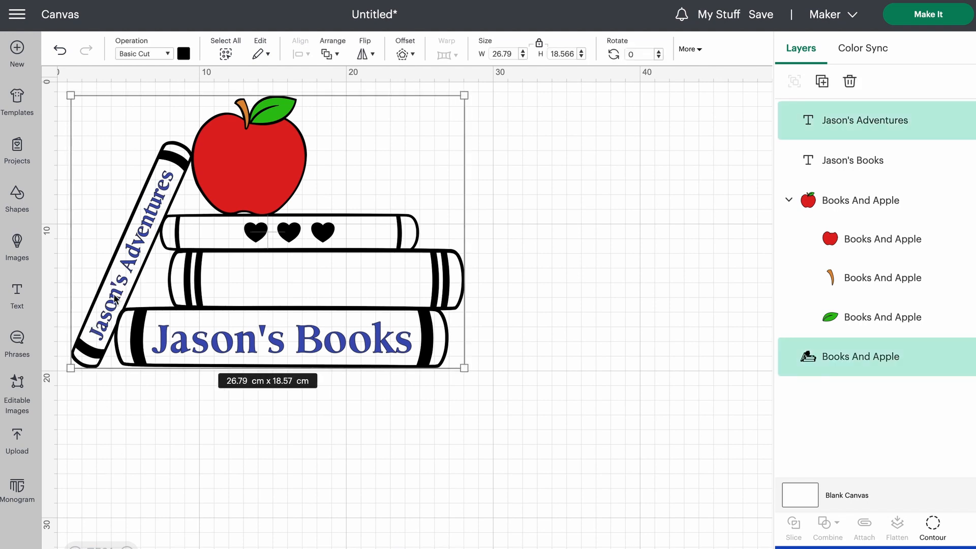
click(131, 492)
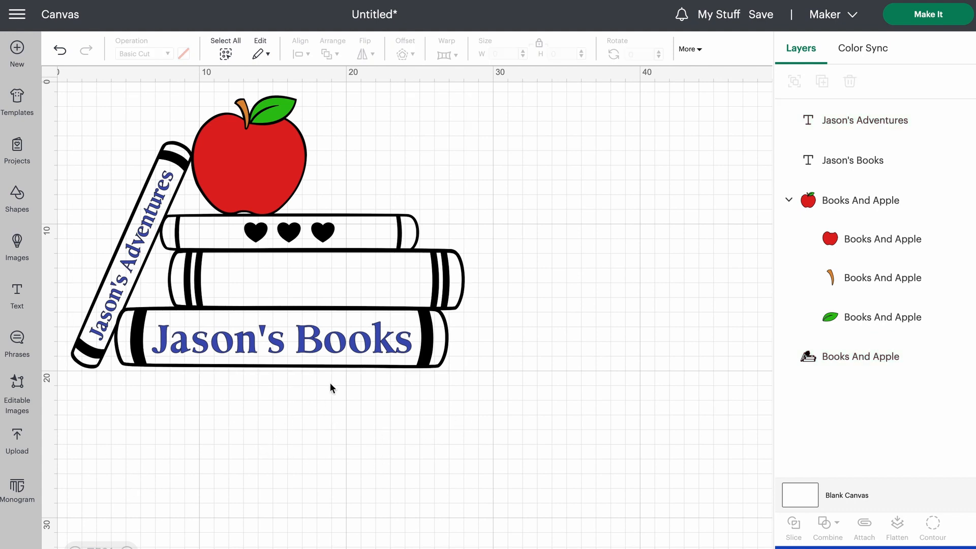
click(826, 126)
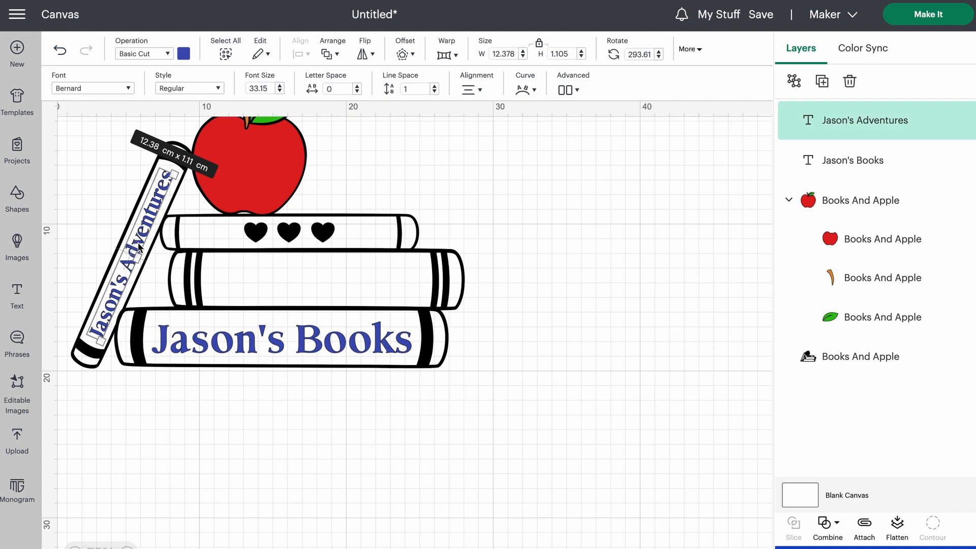
- Move the black Books And Apple outline away from the apple and texts onto the empty canvas beside them
drag(213, 225, 477, 256)
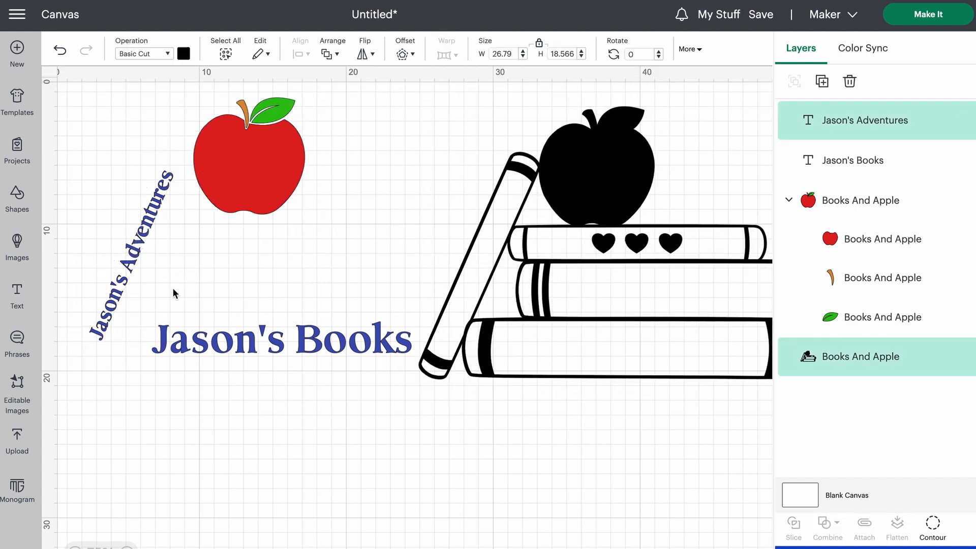
key(ctrl+z)
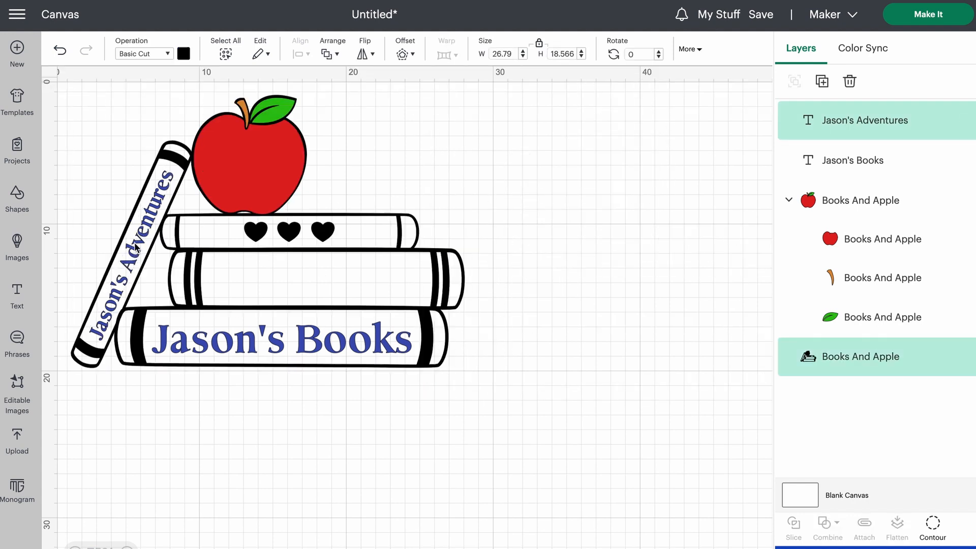
key(ctrl+y)
- Rotate the "Adventures" text to nearly horizontal, about 359.66°, and place it just below the larger "Books" text
click(138, 245)
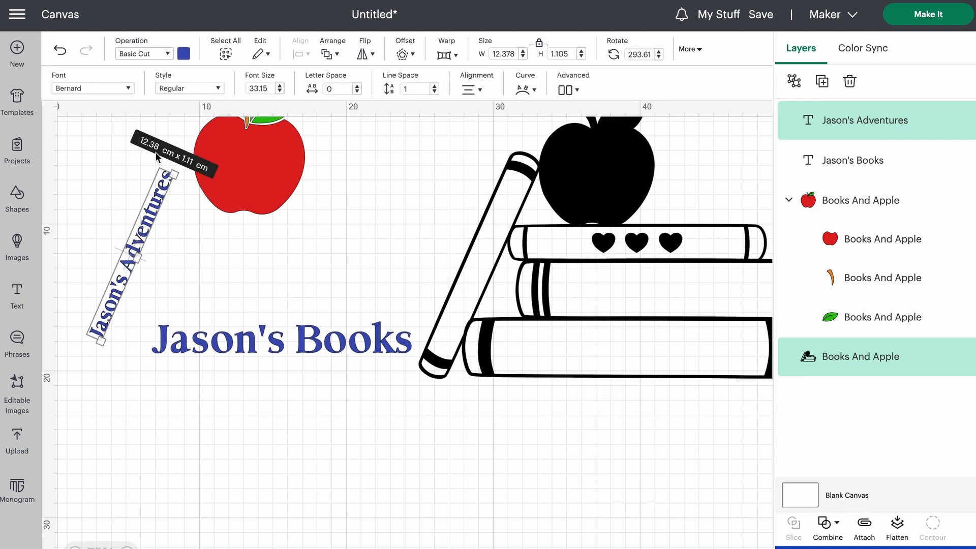
drag(190, 175, 224, 274)
click(126, 301)
drag(132, 263, 260, 381)
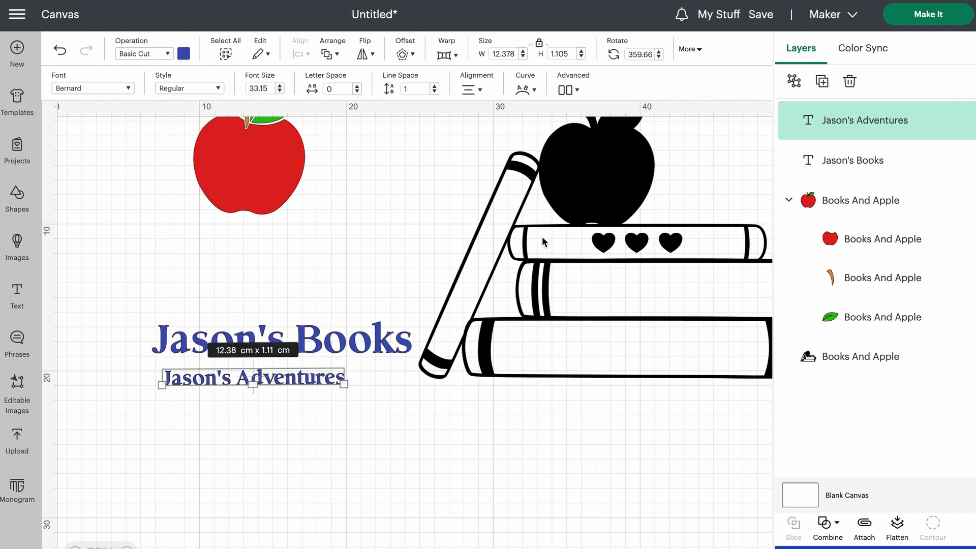
drag(601, 222, 521, 232)
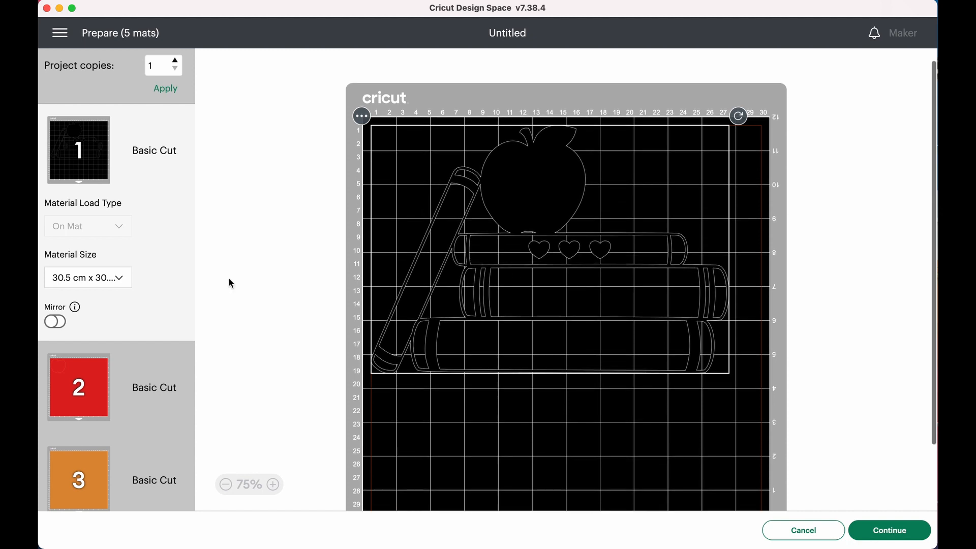
- Examine the cut layouts on the black, red, orange and green mats
scroll(583, 251, down, 3)
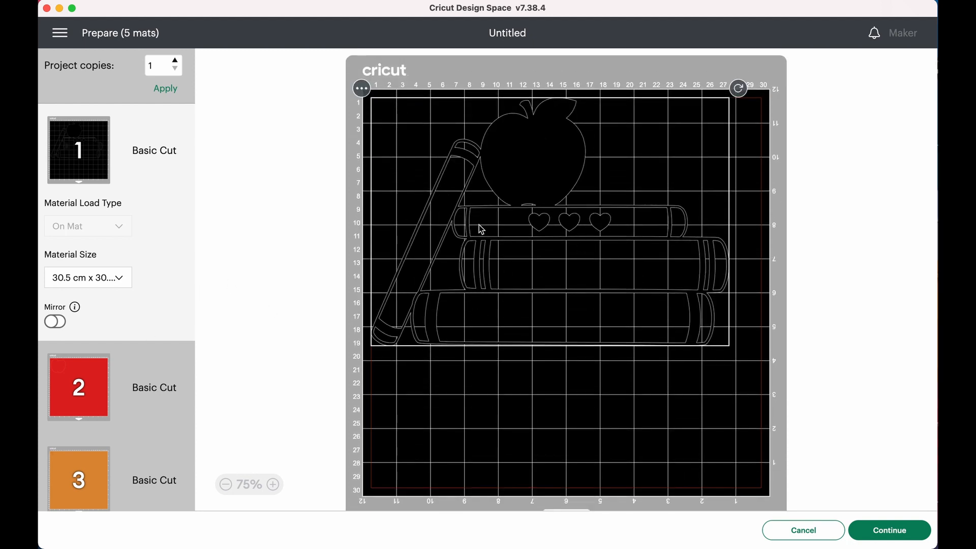
scroll(479, 227, down, 5)
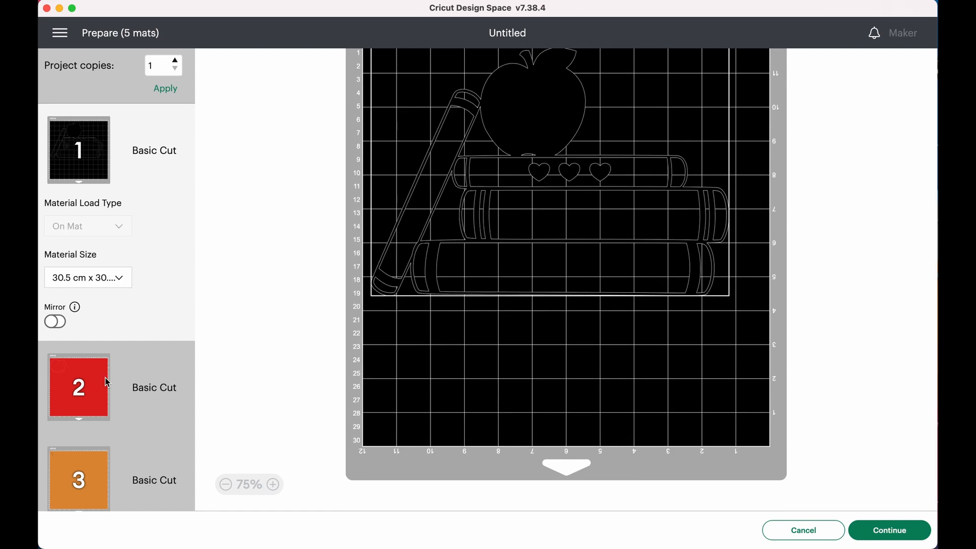
click(106, 382)
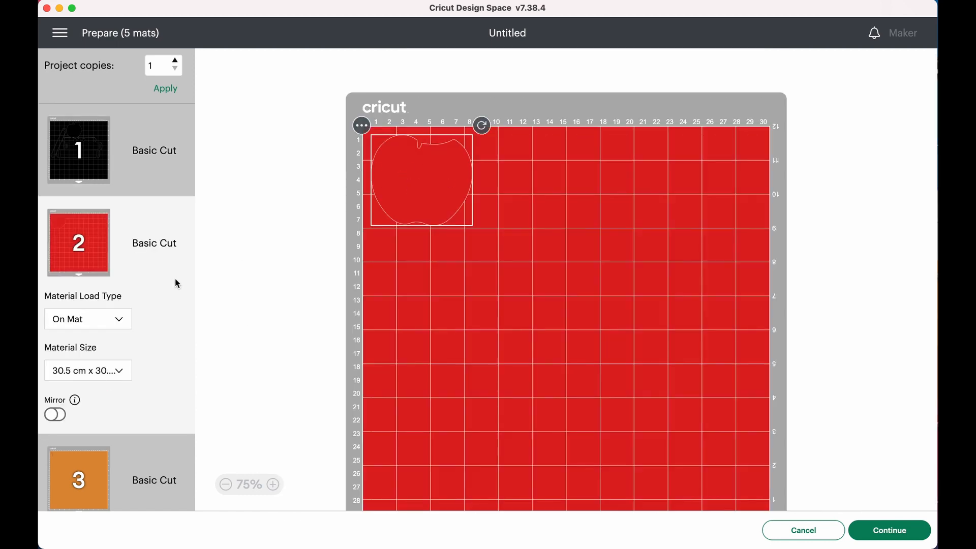
scroll(102, 428, down, 2)
click(102, 434)
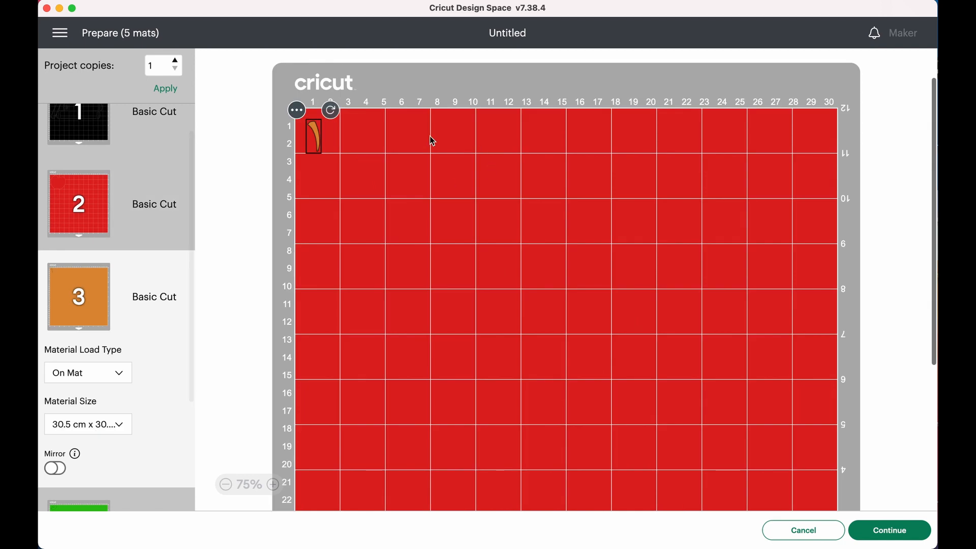
scroll(124, 375, down, 5)
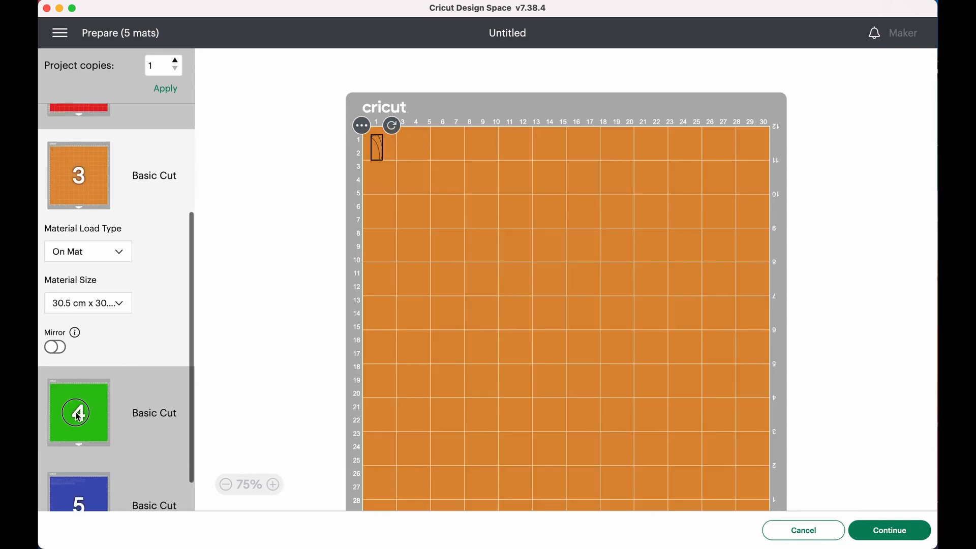
click(127, 411)
scroll(209, 349, down, 5)
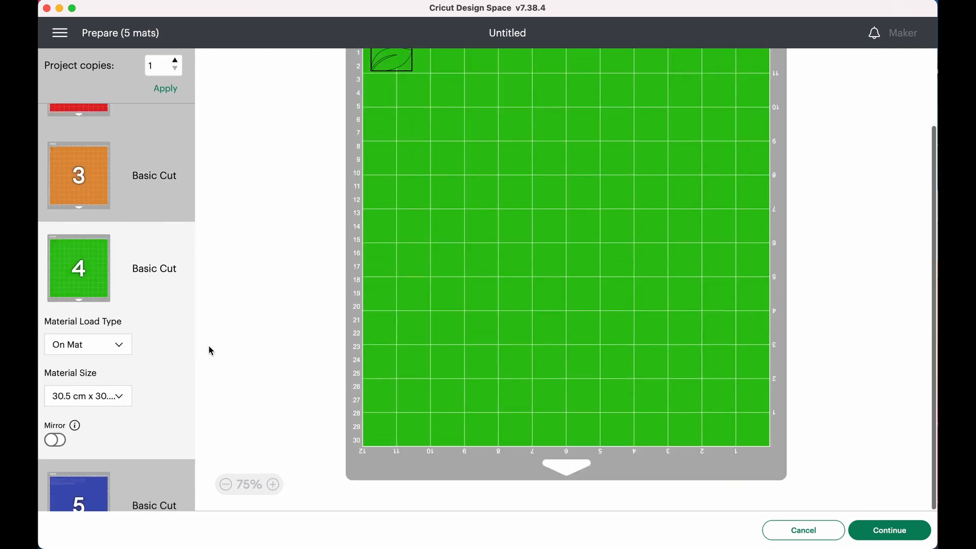
- On the blue mat, move the "Adventures" text slightly down to leave a gap below the "Books" text
click(84, 491)
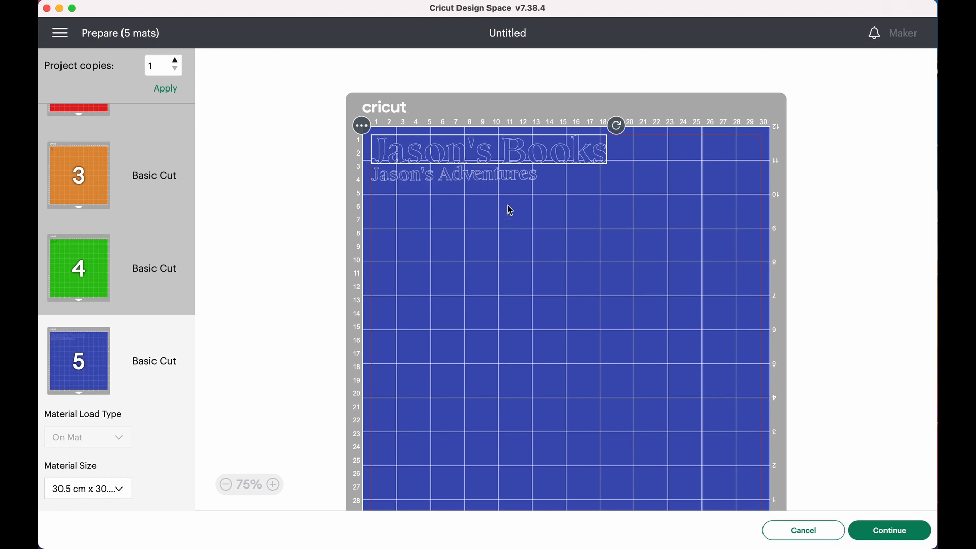
drag(467, 175, 470, 191)
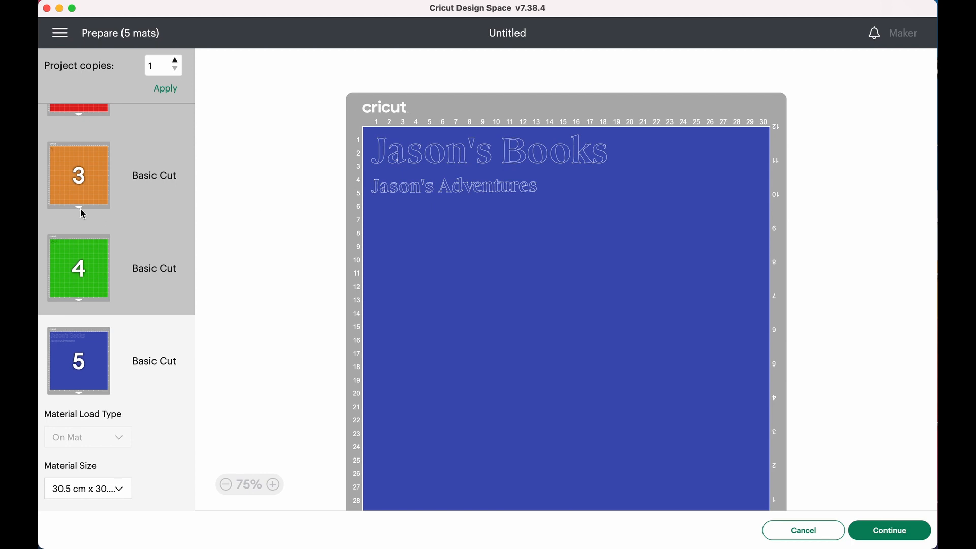
- Turn on Mirror for the black mat 1 and the red mat 2
scroll(83, 213, up, 5)
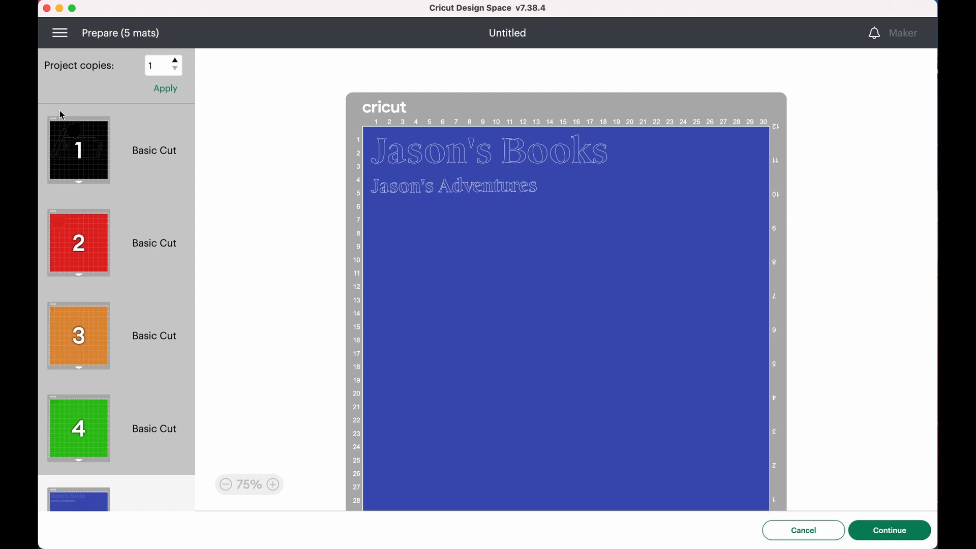
click(89, 150)
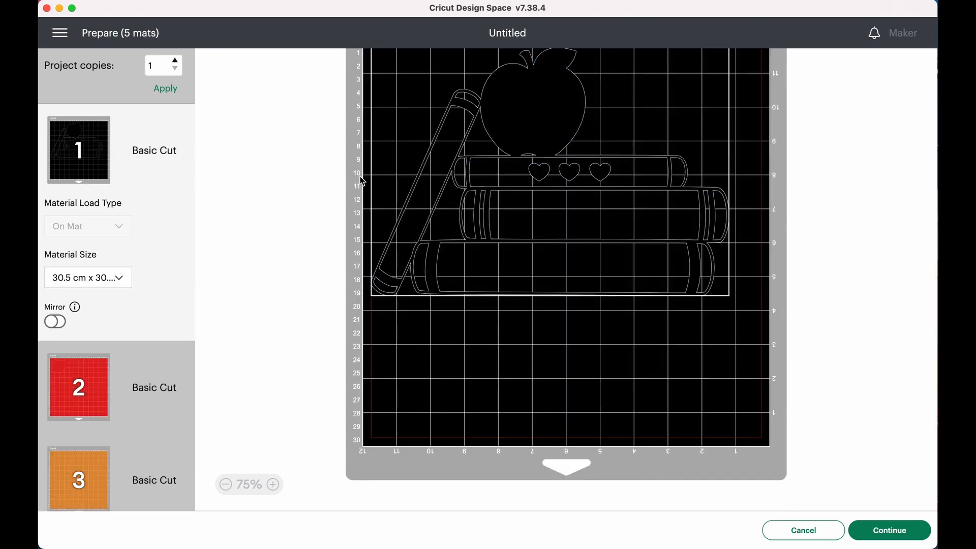
scroll(357, 197, up, 2)
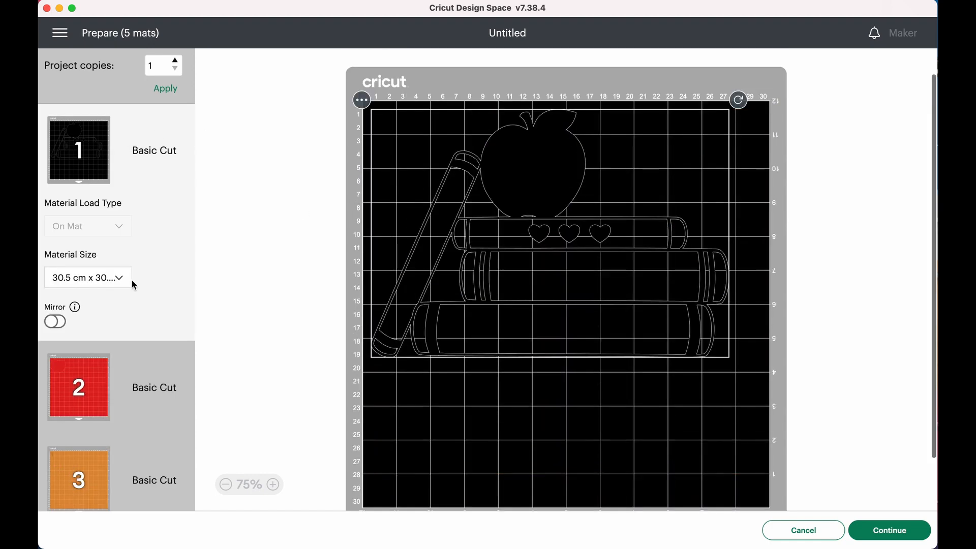
click(62, 325)
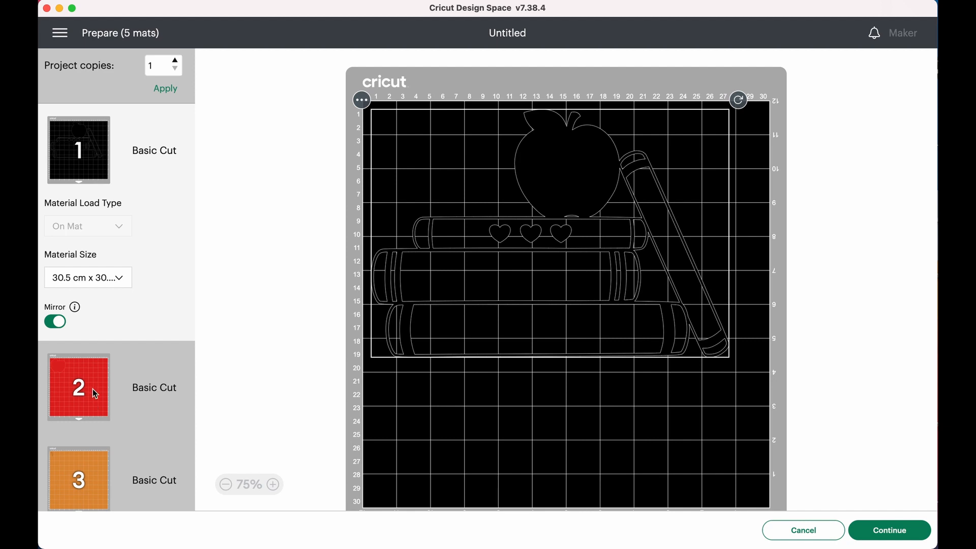
click(93, 384)
click(59, 414)
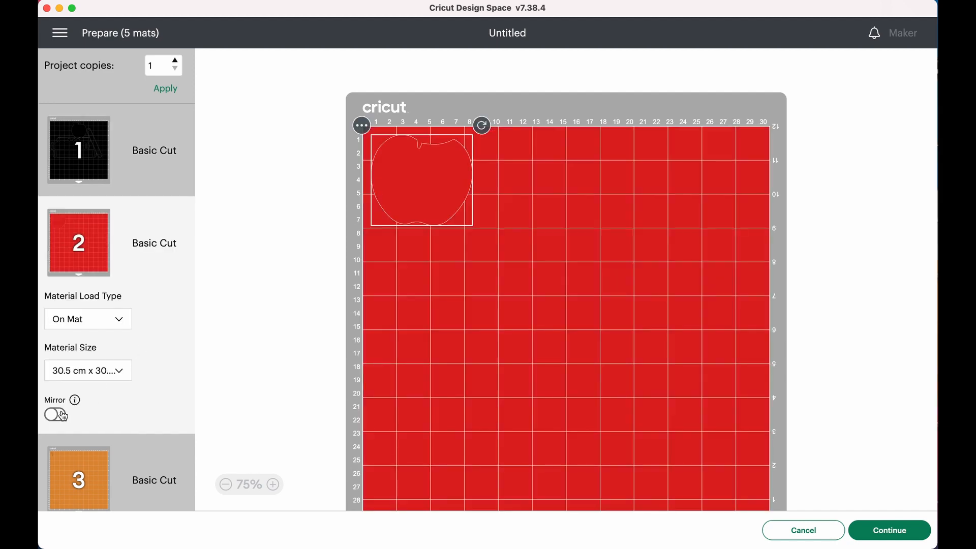
- Turn on Mirror for the orange mat 3 and the green mat 4
scroll(101, 356, down, 2)
click(93, 383)
click(55, 367)
scroll(128, 356, down, 2)
click(99, 464)
scroll(89, 444, down, 3)
click(57, 399)
scroll(109, 360, down, 3)
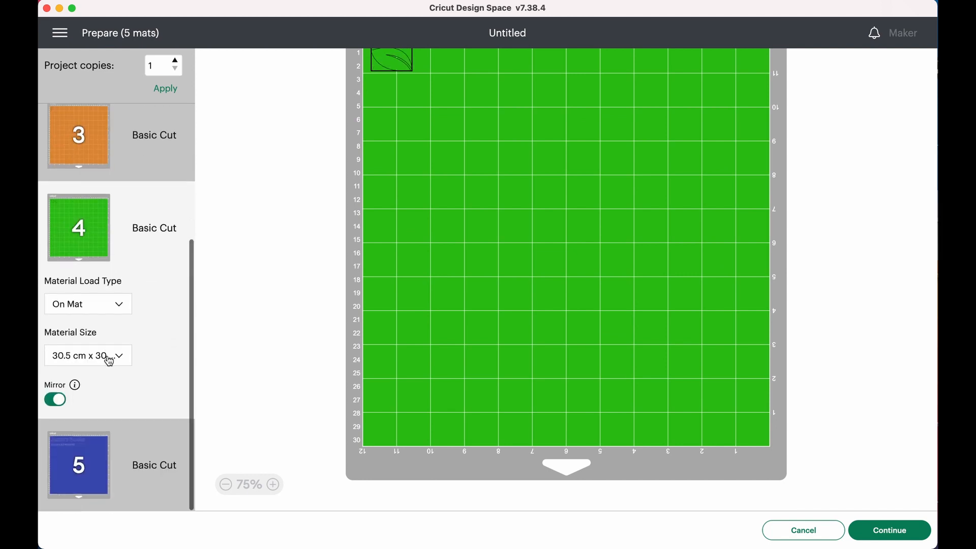
- Turn on Mirror for the blue mat 5 and move both mirrored texts to the mat's right edge
click(91, 439)
click(56, 490)
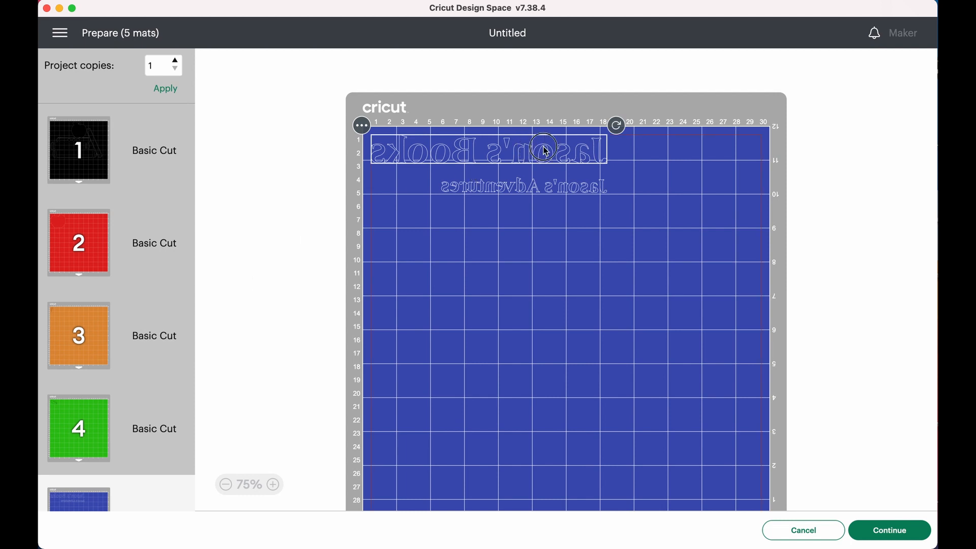
drag(533, 147, 689, 147)
drag(564, 191, 741, 193)
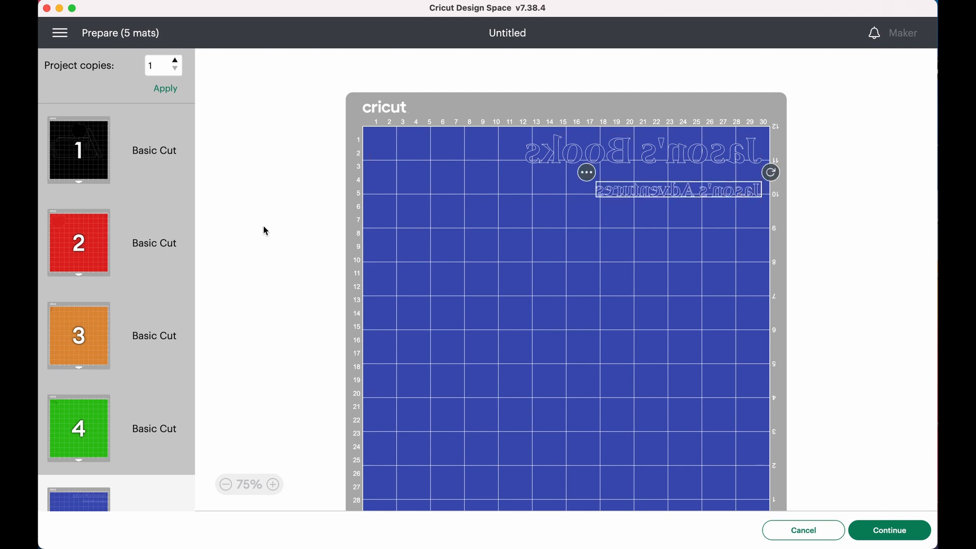
- Continue to the cutting setup, choose Iron-On as the base material and set the pressure to More
click(77, 159)
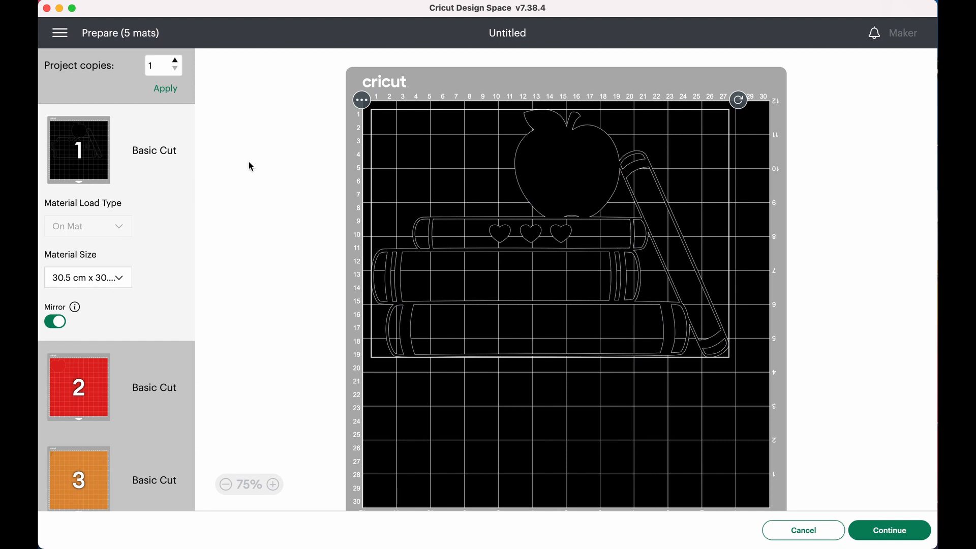
click(890, 531)
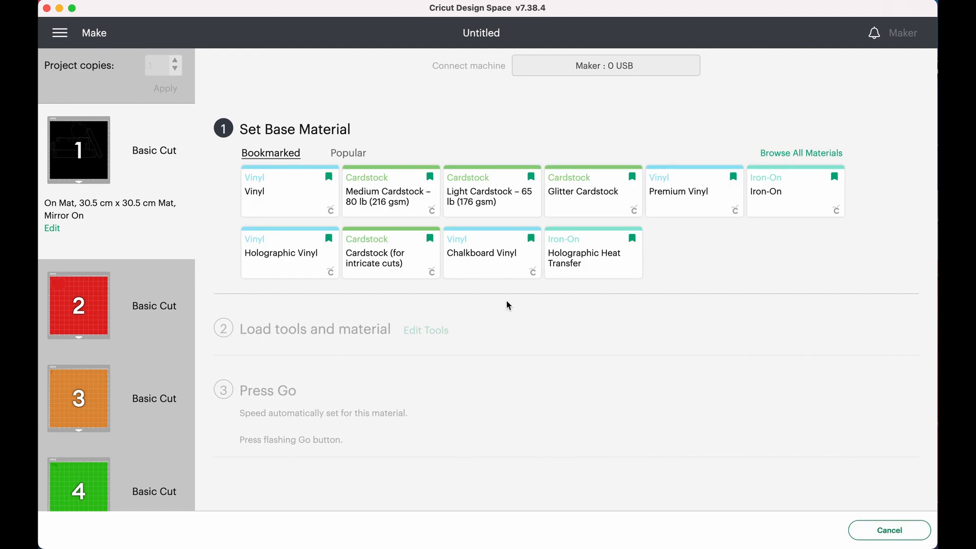
click(788, 197)
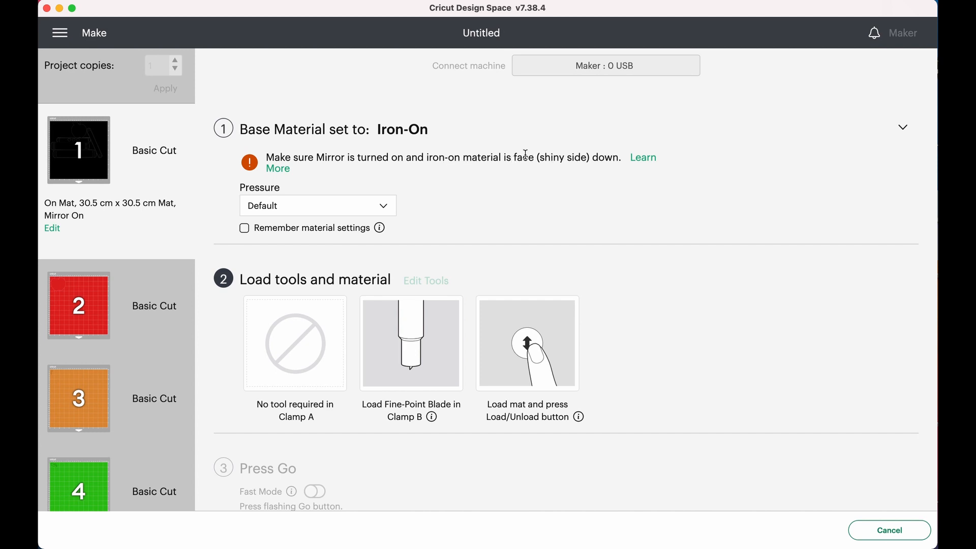
scroll(523, 184, down, 2)
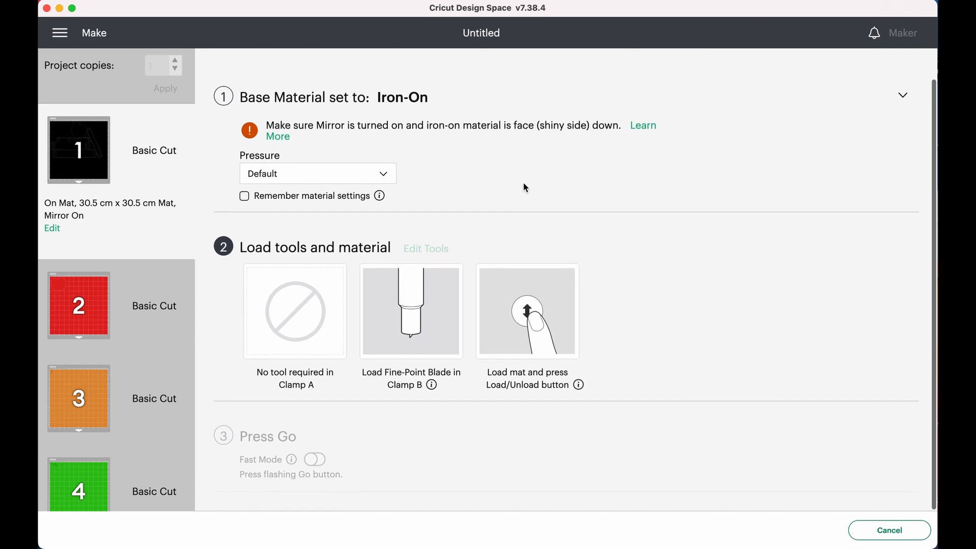
click(302, 175)
click(275, 195)
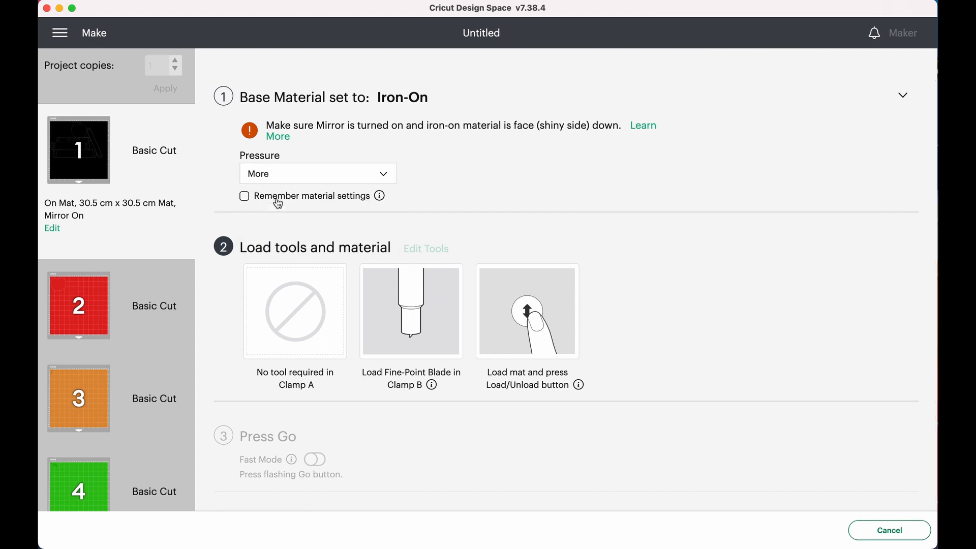